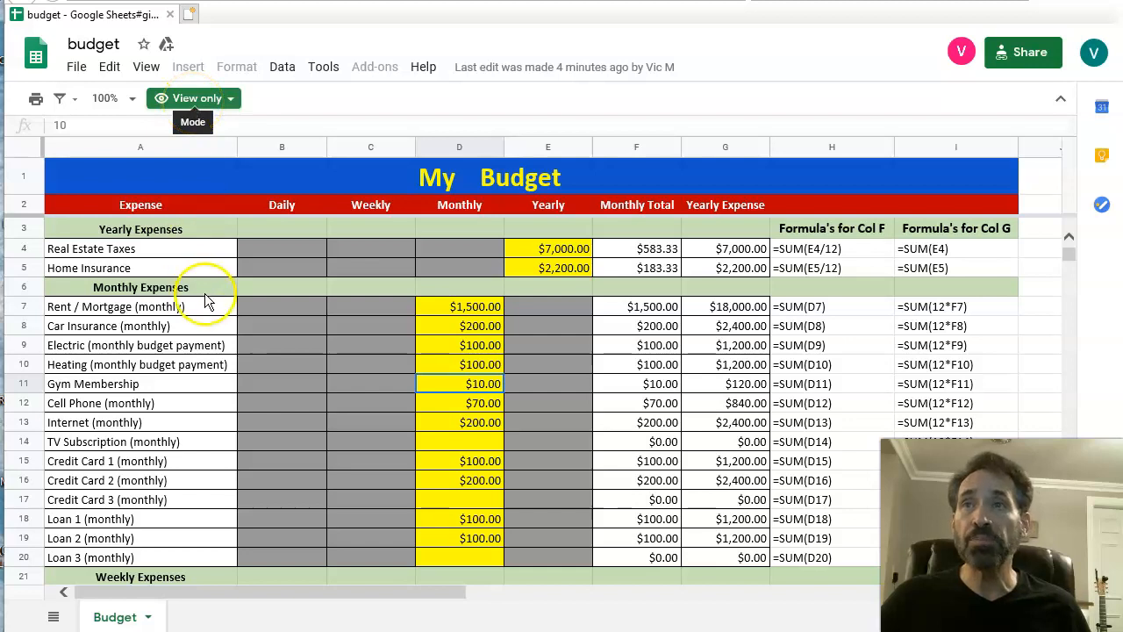
- Copy the Budget sheet to a new spreadsheet and open the resulting copy
click(143, 617)
click(147, 619)
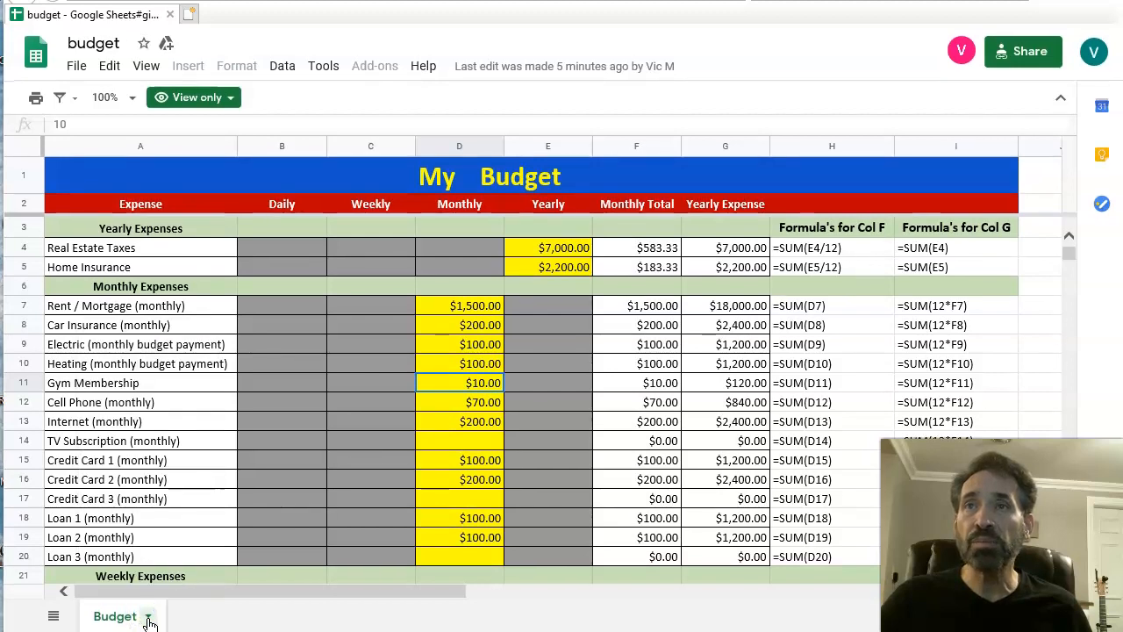
mouse_move(142, 400)
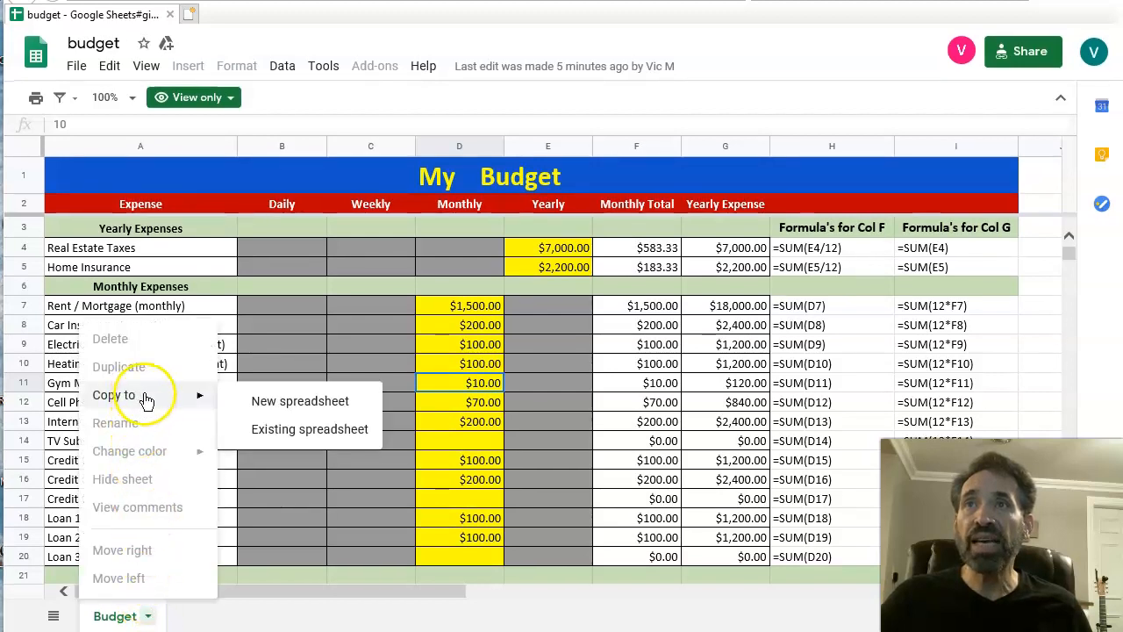
click(275, 400)
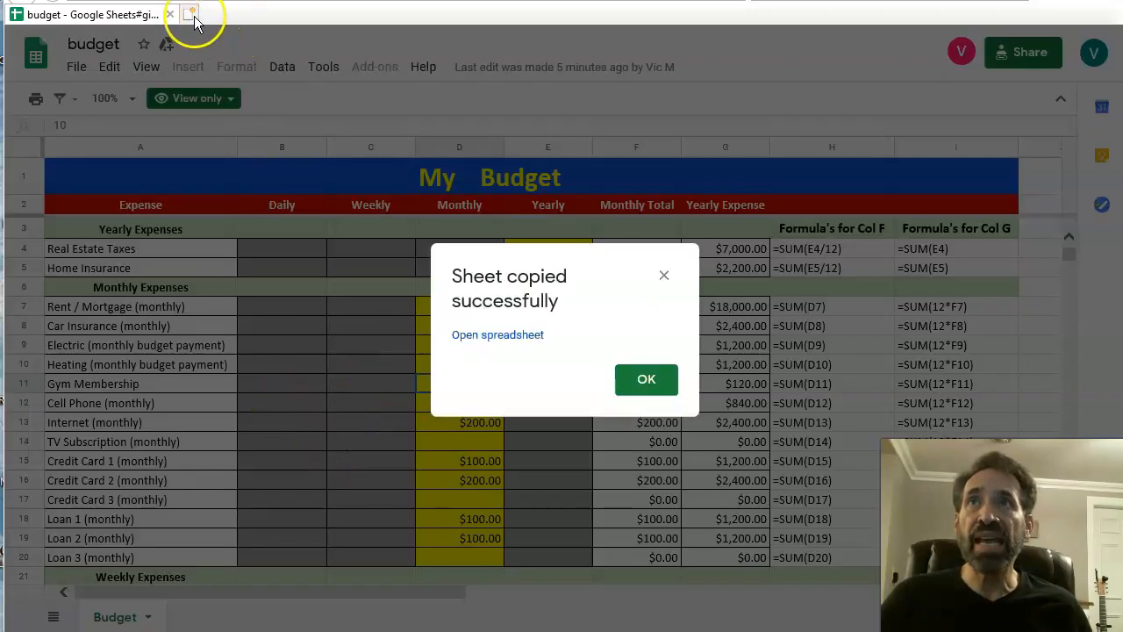
click(467, 339)
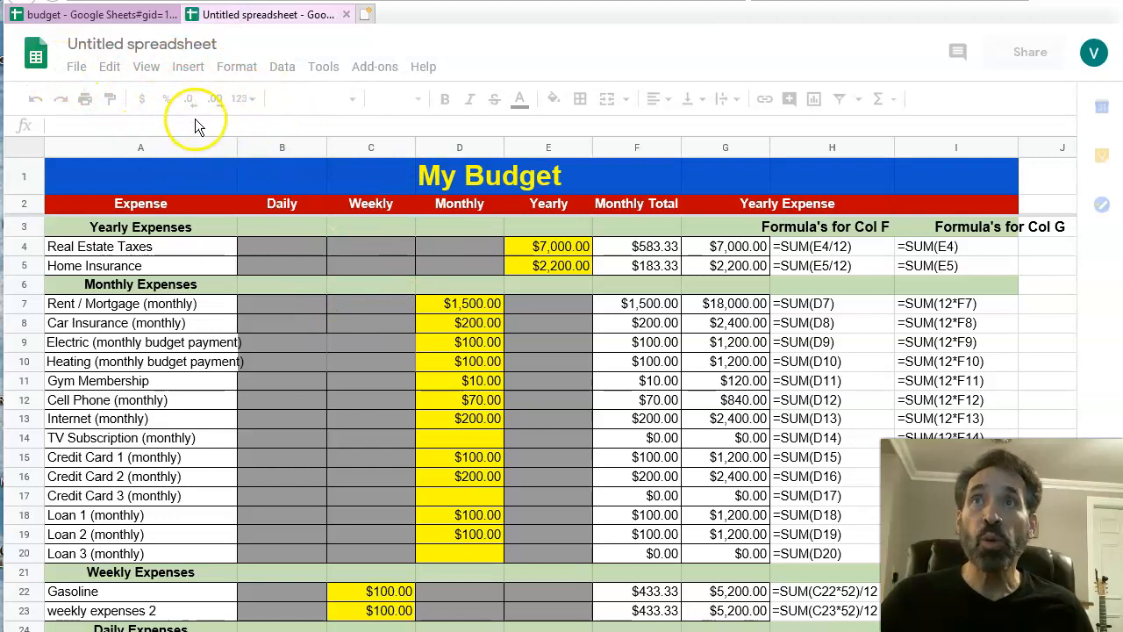
- Dismiss the copy confirmation in the original budget file and return to the new untitled spreadsheet
click(92, 16)
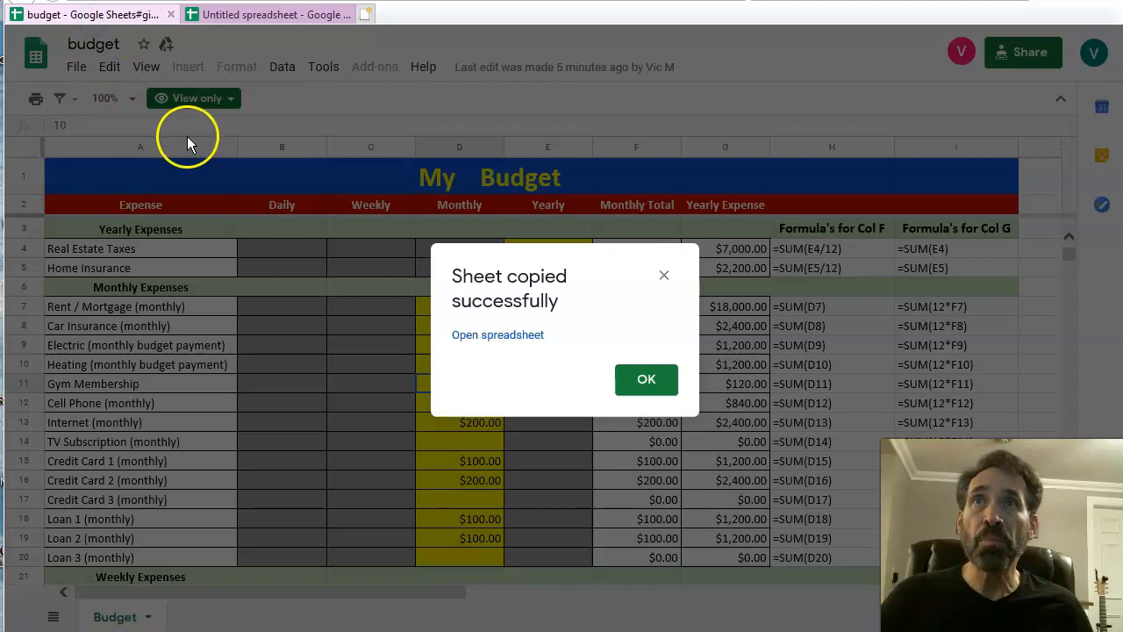
click(633, 377)
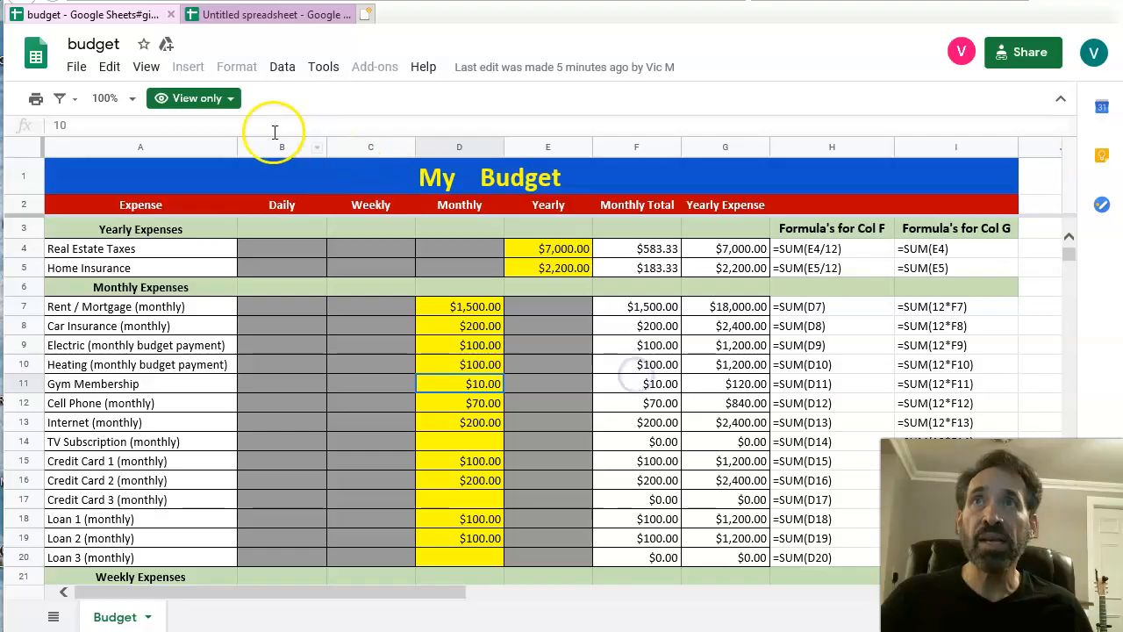
click(272, 15)
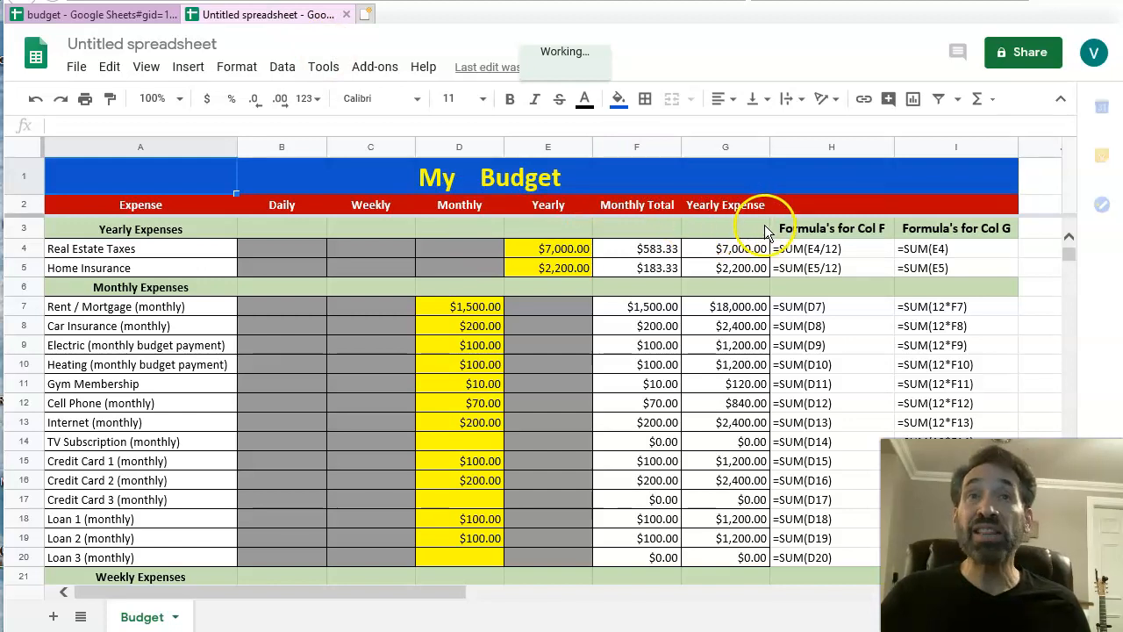
- Inspect the Monthly Total formula of Real Estate Taxes in cell F4, leaving it unedited
click(657, 252)
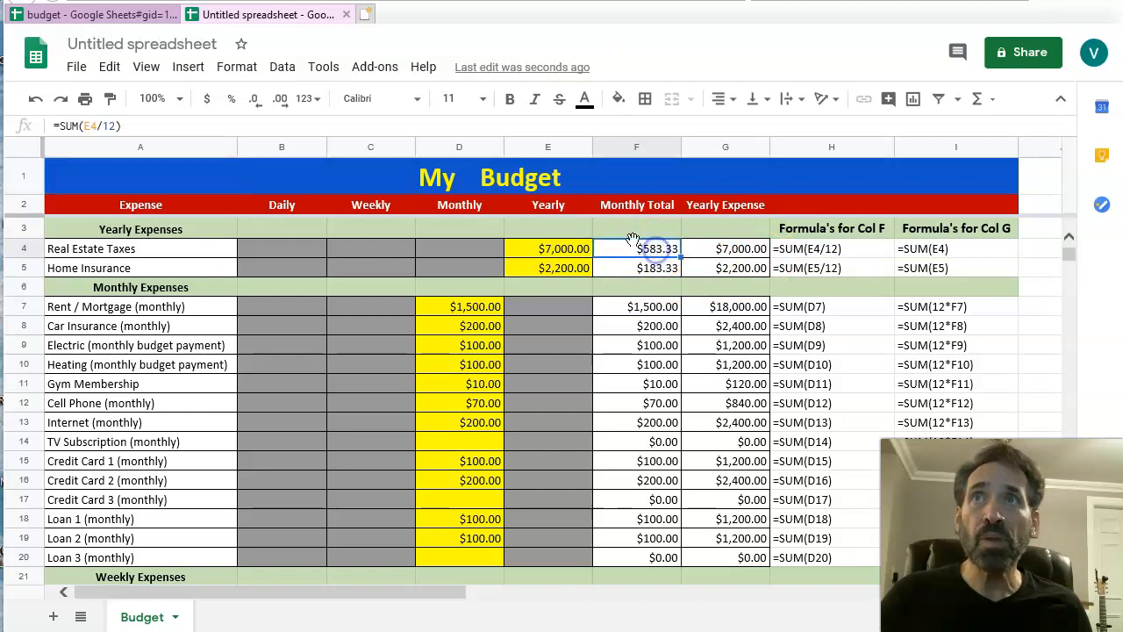
click(223, 131)
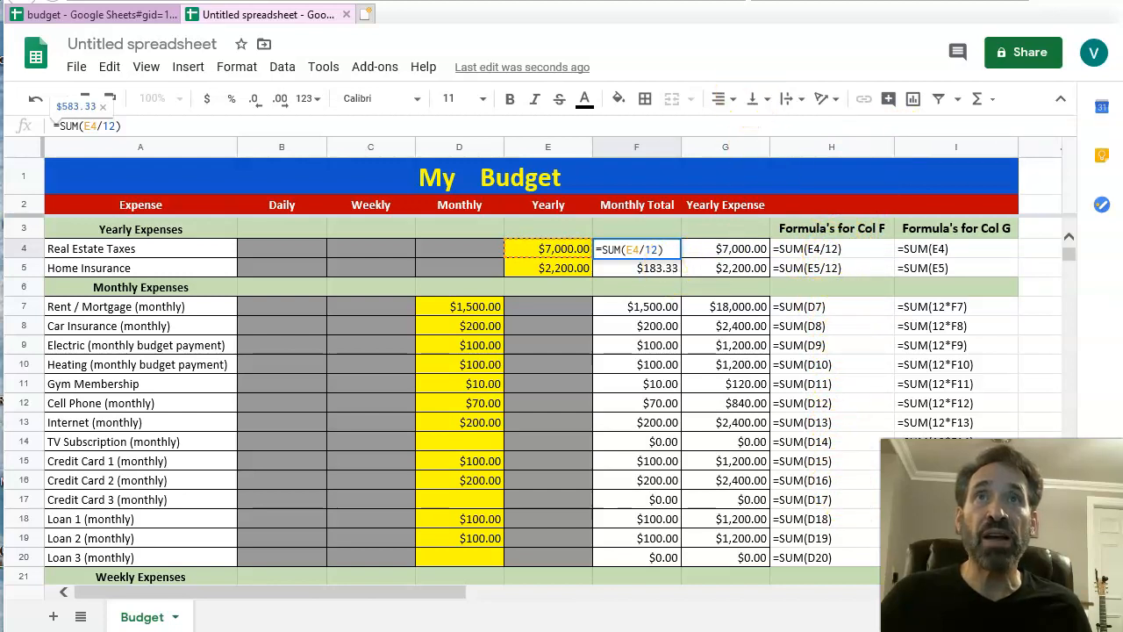
key(alt+Tab)
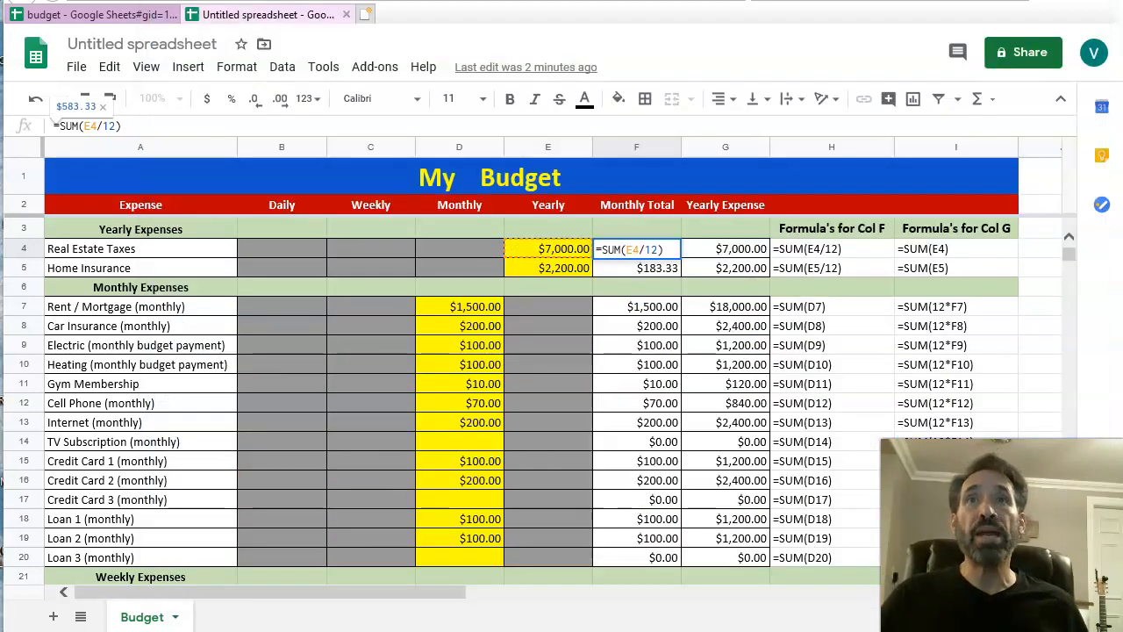
click(715, 399)
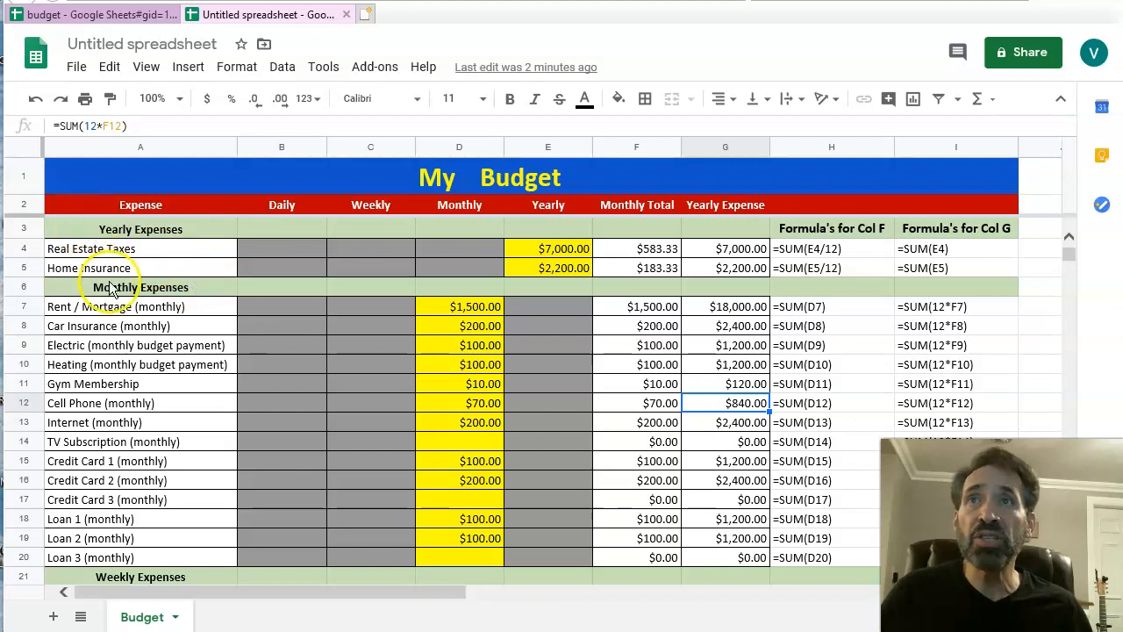
- Review the expense and income sections, and check which rows the monthly TOTAL Expenses formula in F29 covers
scroll(111, 289, down, 3)
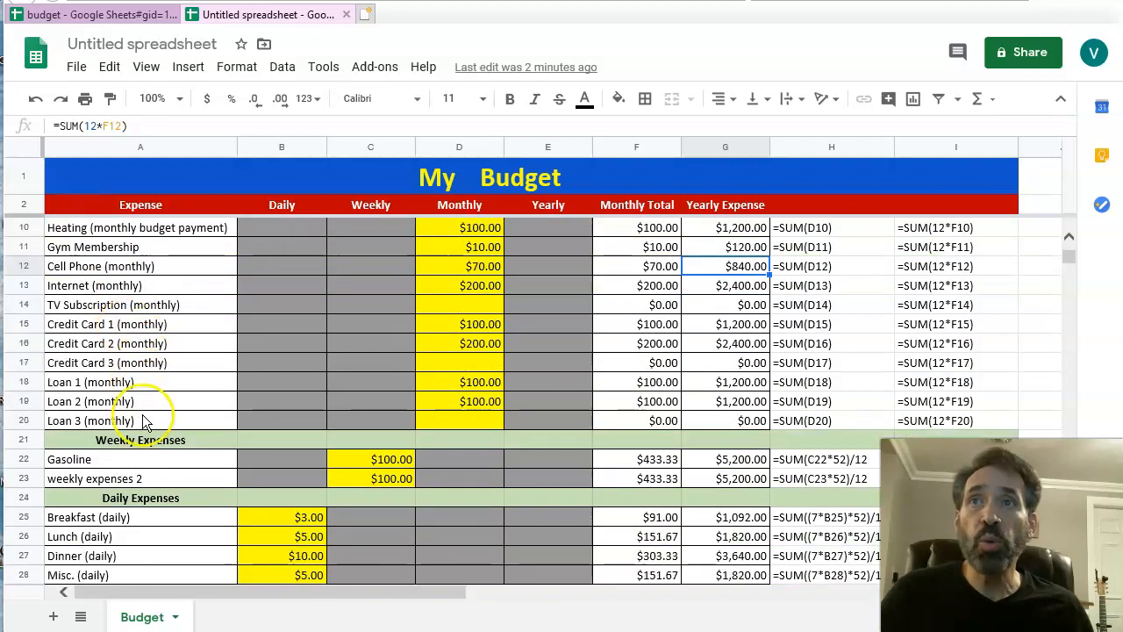
scroll(145, 449, down, 2)
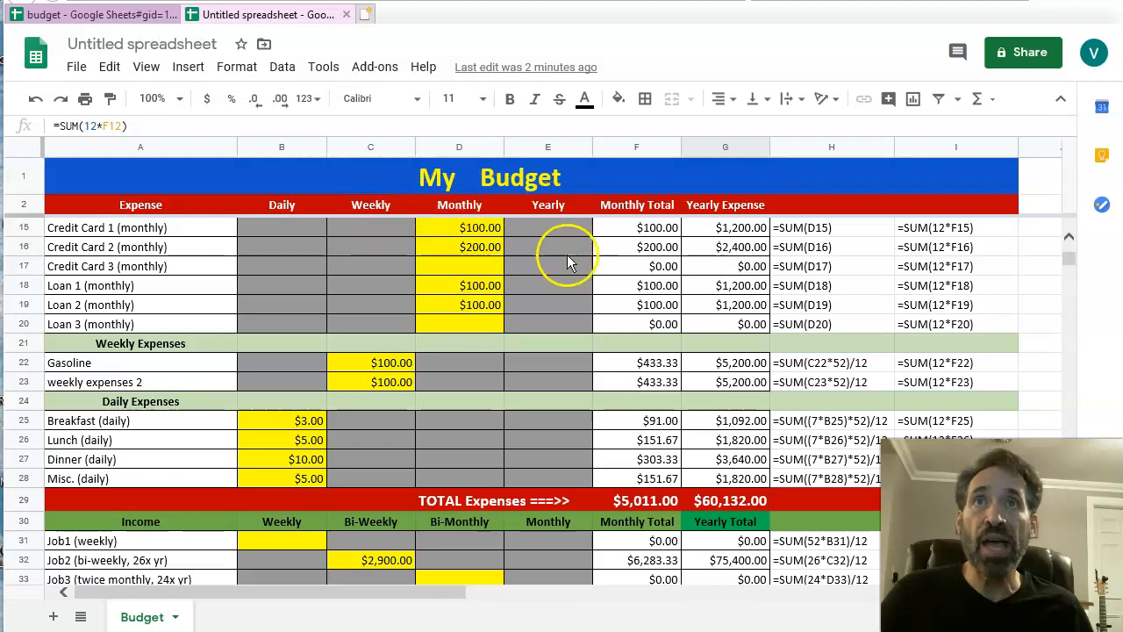
scroll(563, 250, up, 4)
scroll(565, 296, down, 8)
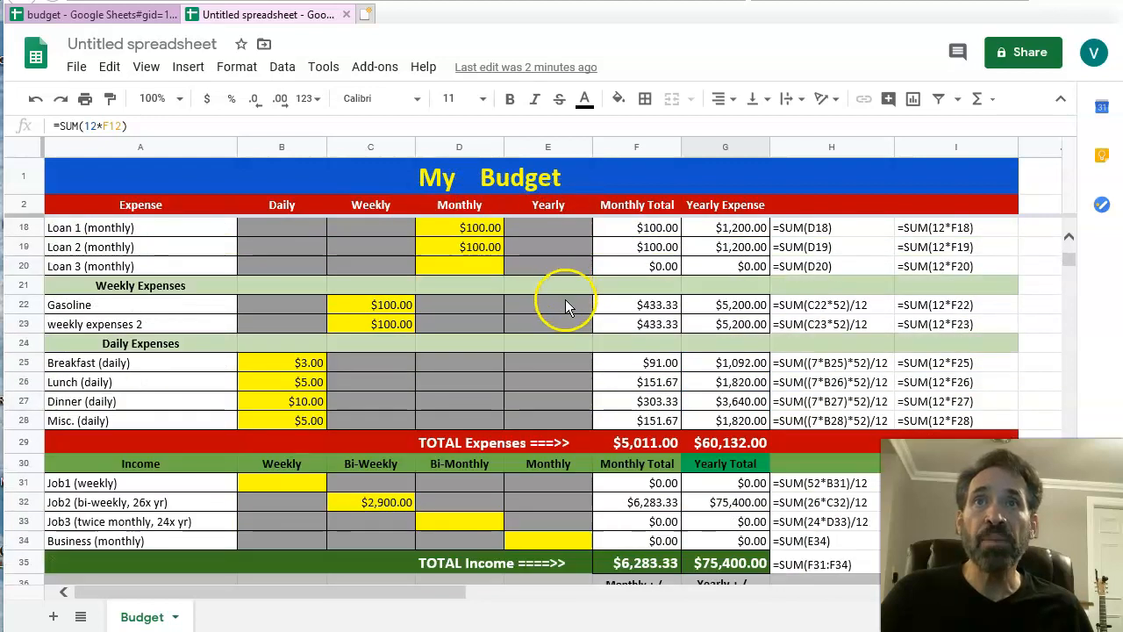
scroll(454, 325, up, 1)
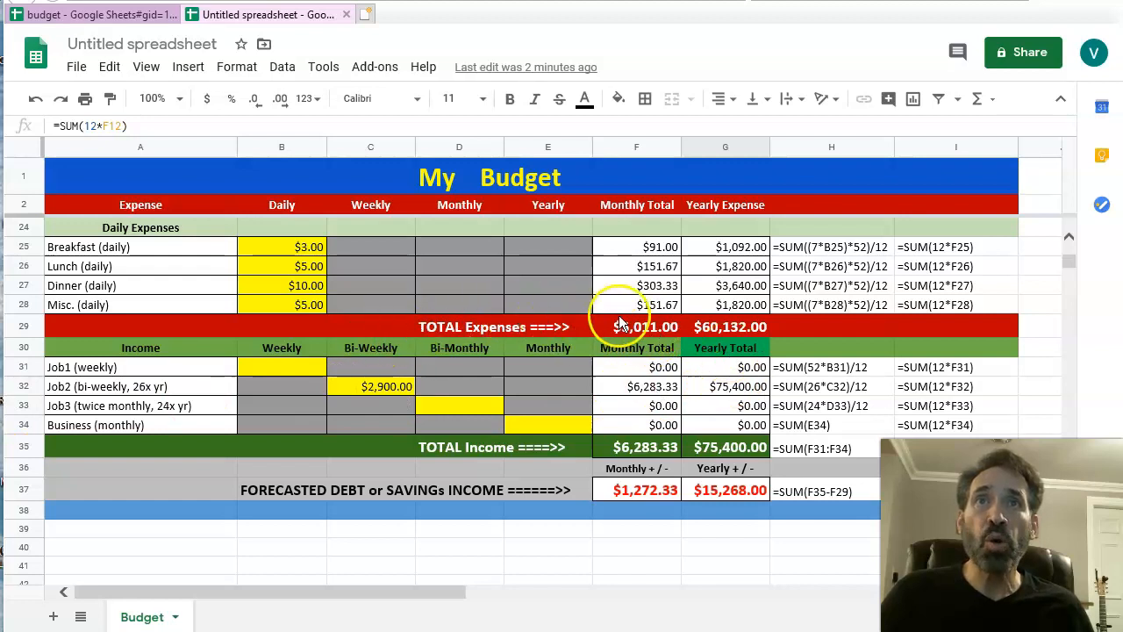
click(645, 329)
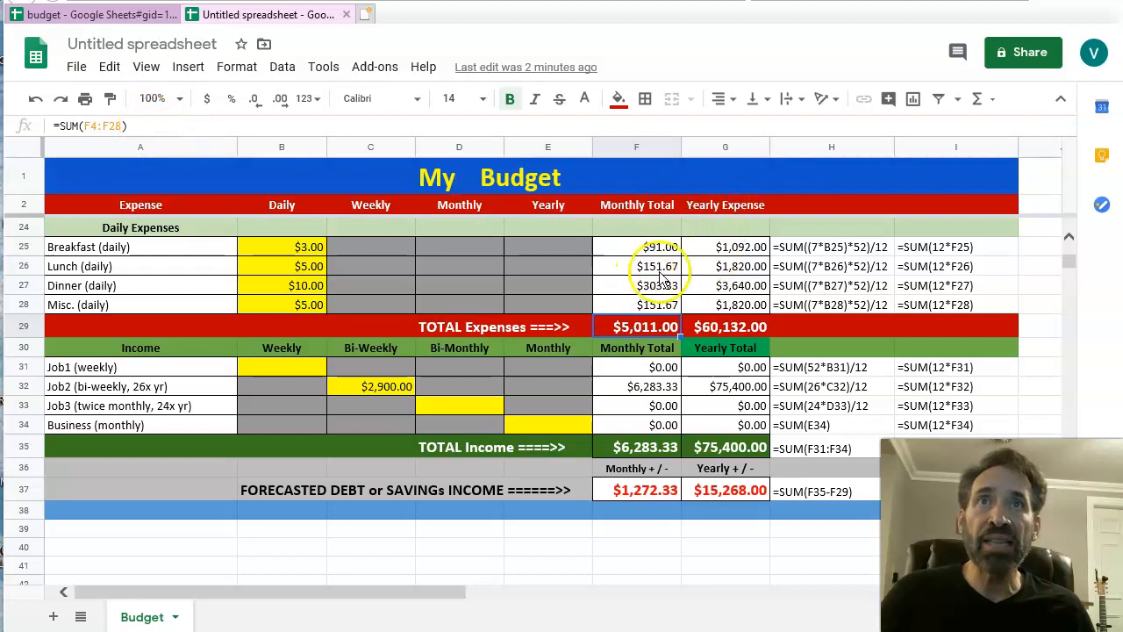
click(164, 125)
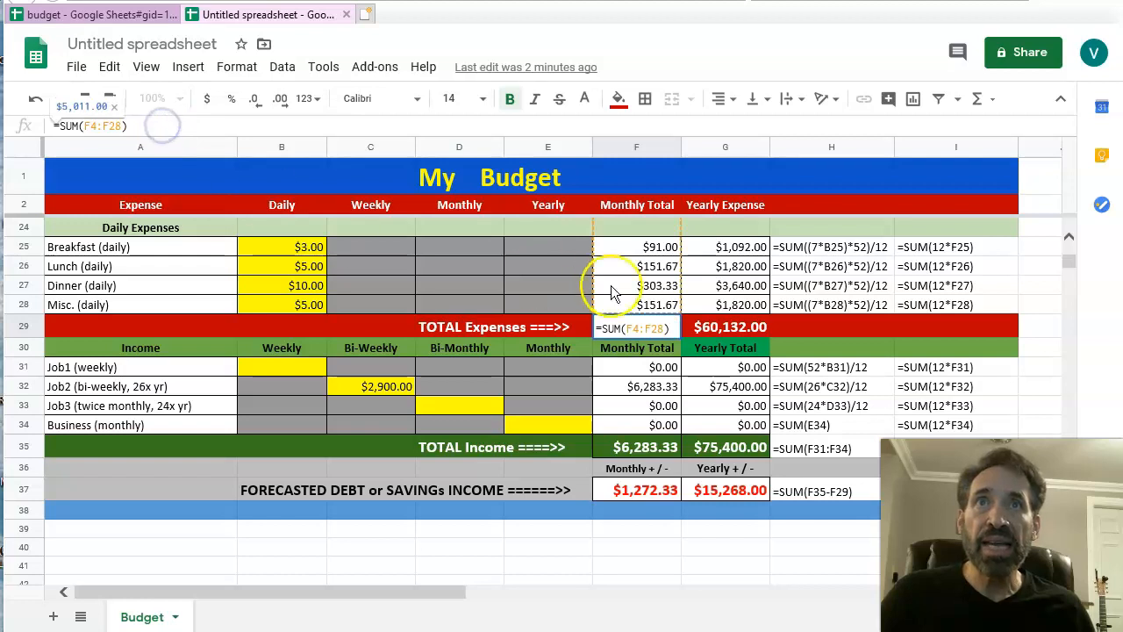
scroll(603, 290, up, 6)
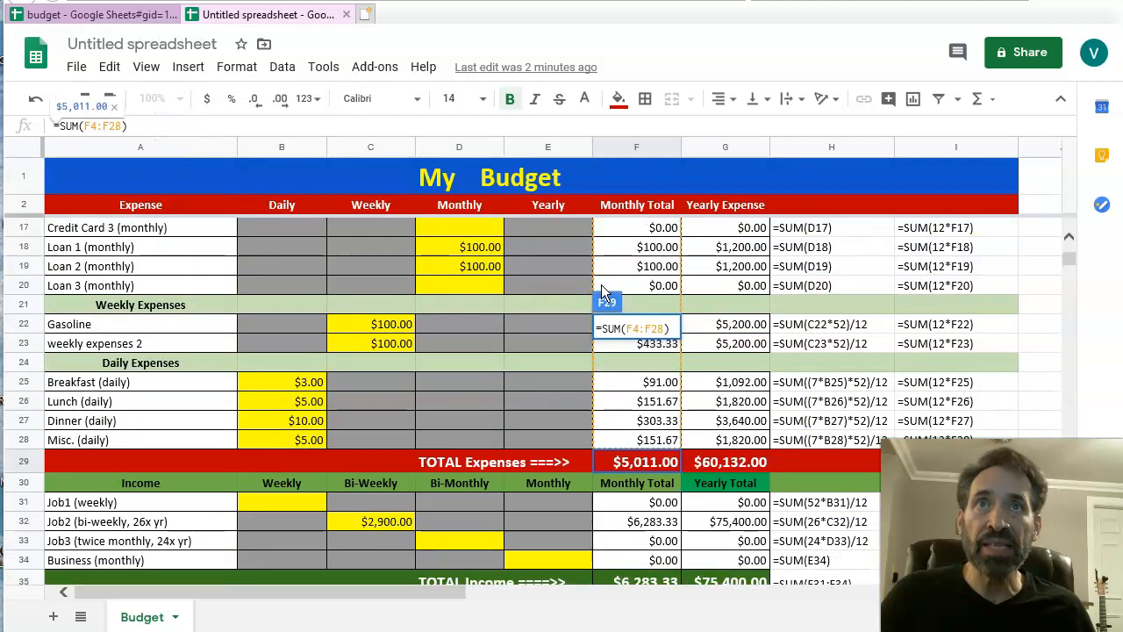
scroll(614, 259, up, 1)
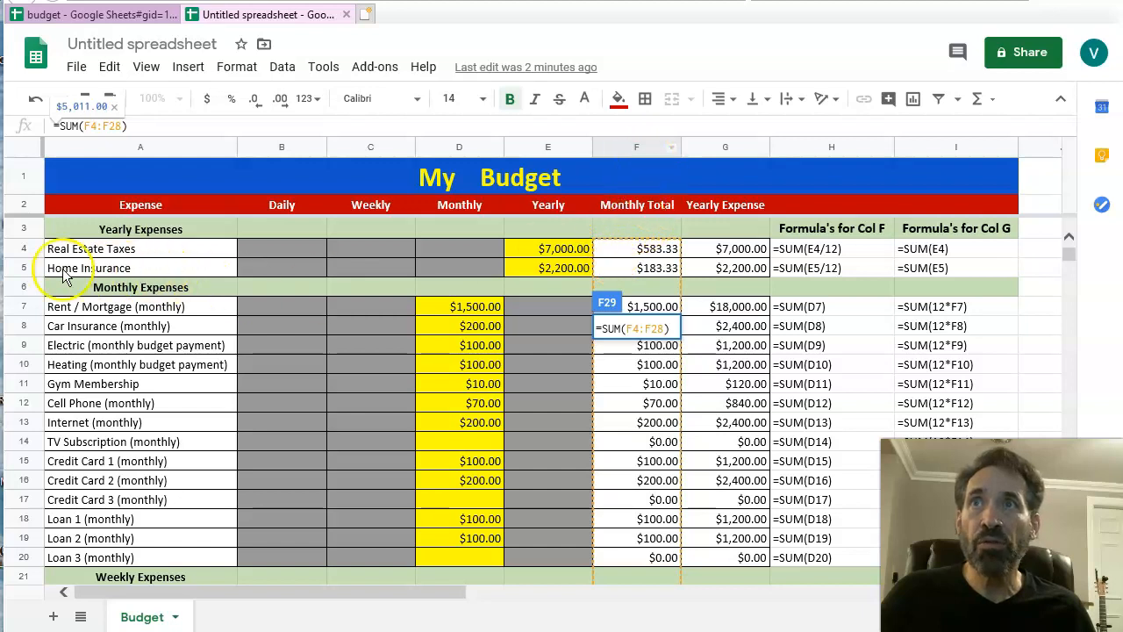
scroll(658, 281, down, 5)
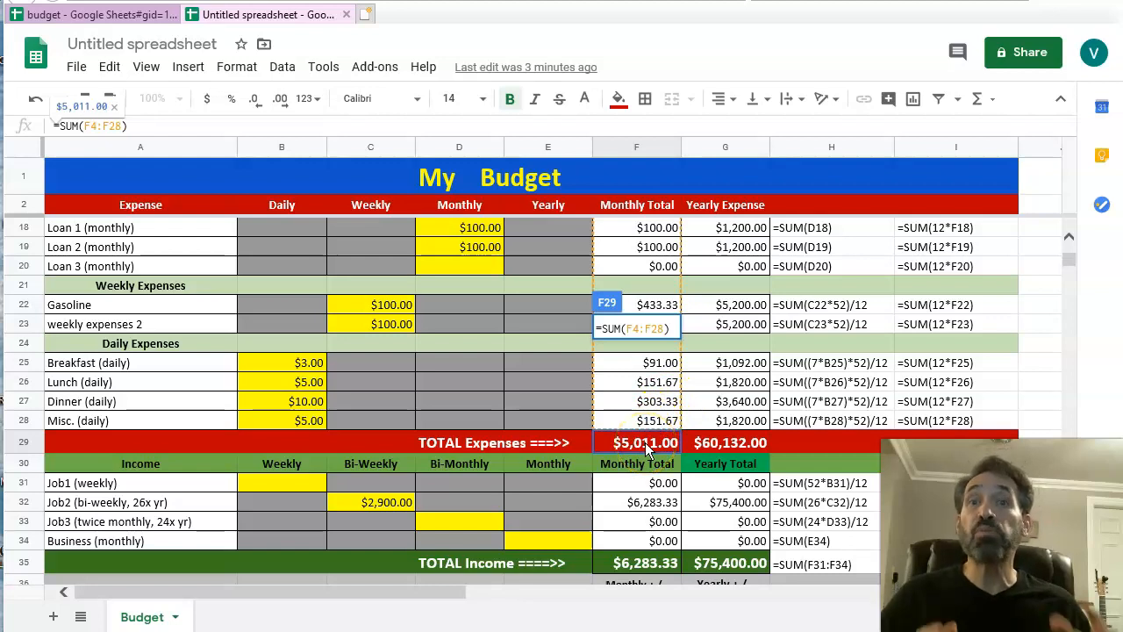
- Inspect the yearly TOTAL Expenses formula in G29 and check the range of rows it adds up
click(726, 446)
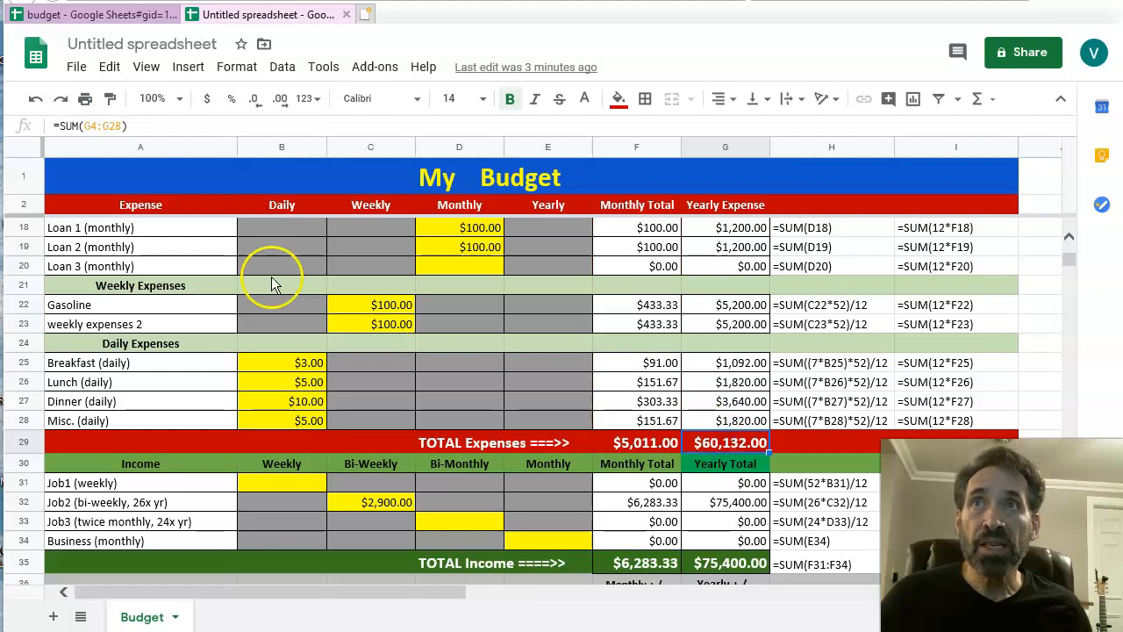
click(140, 126)
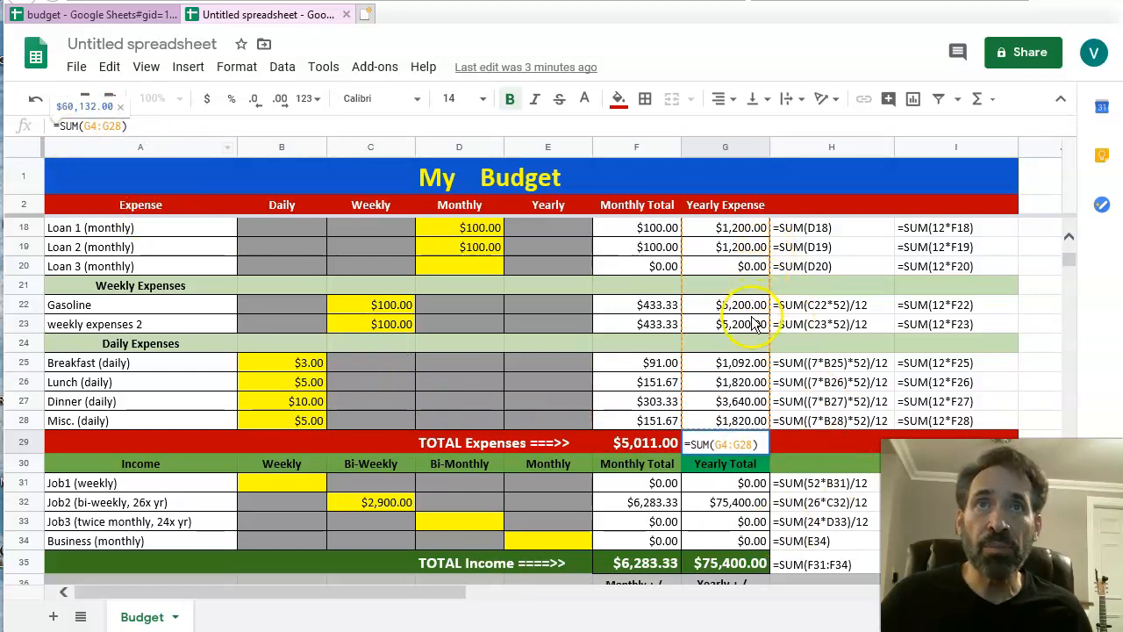
scroll(752, 324, up, 5)
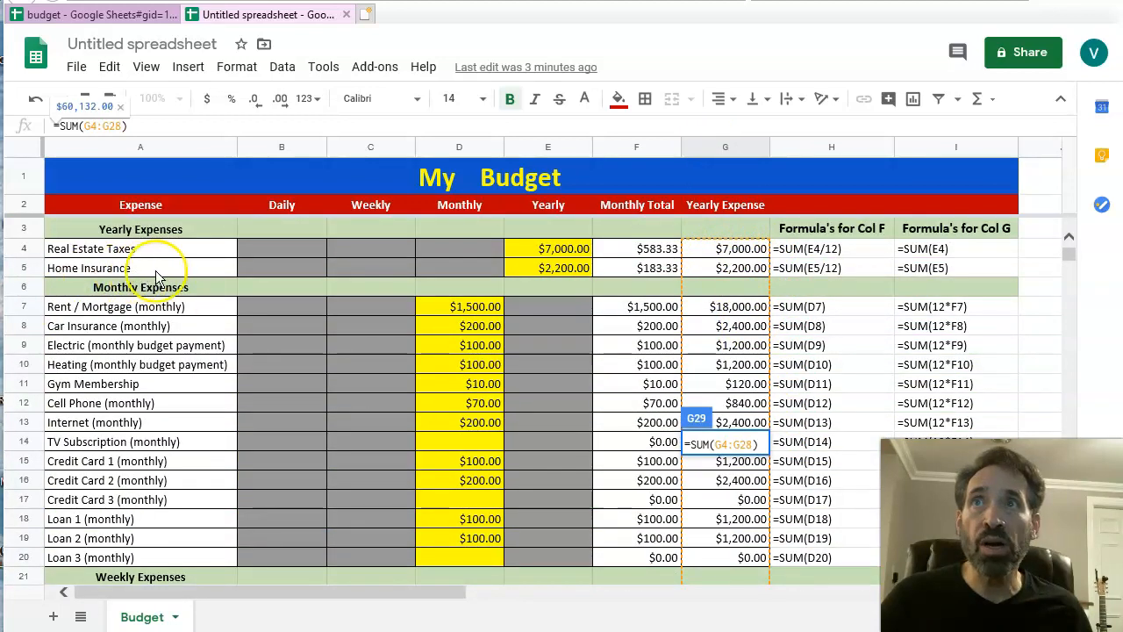
scroll(760, 270, down, 1)
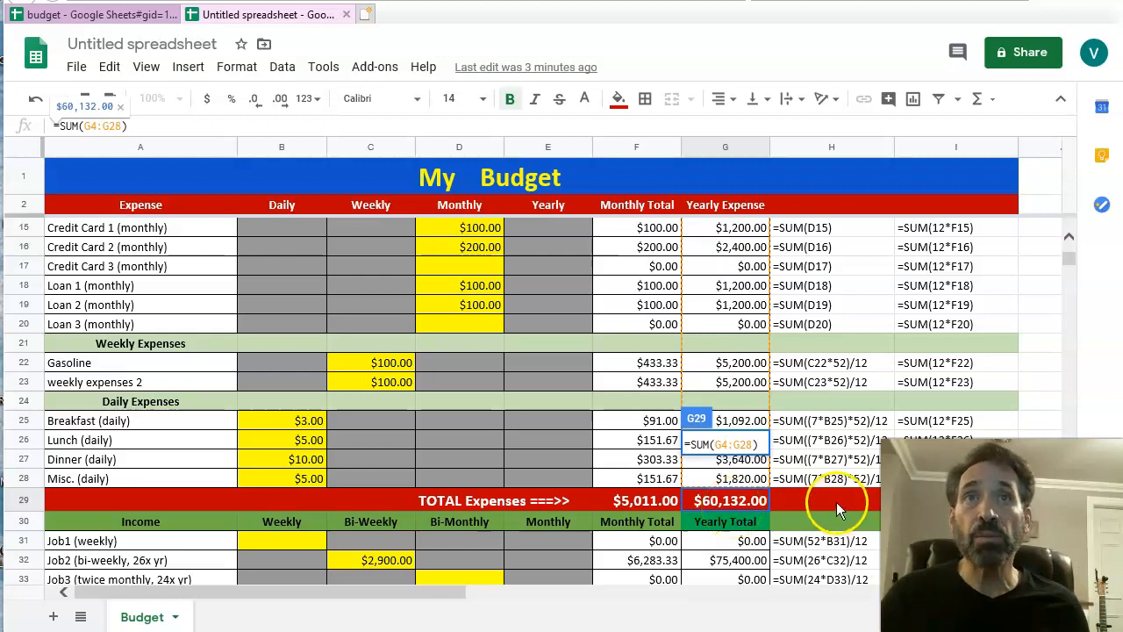
- Inspect the Yearly Expense formulas for Rent / Mortgage in G7 and Cell Phone in G12
scroll(836, 507, up, 4)
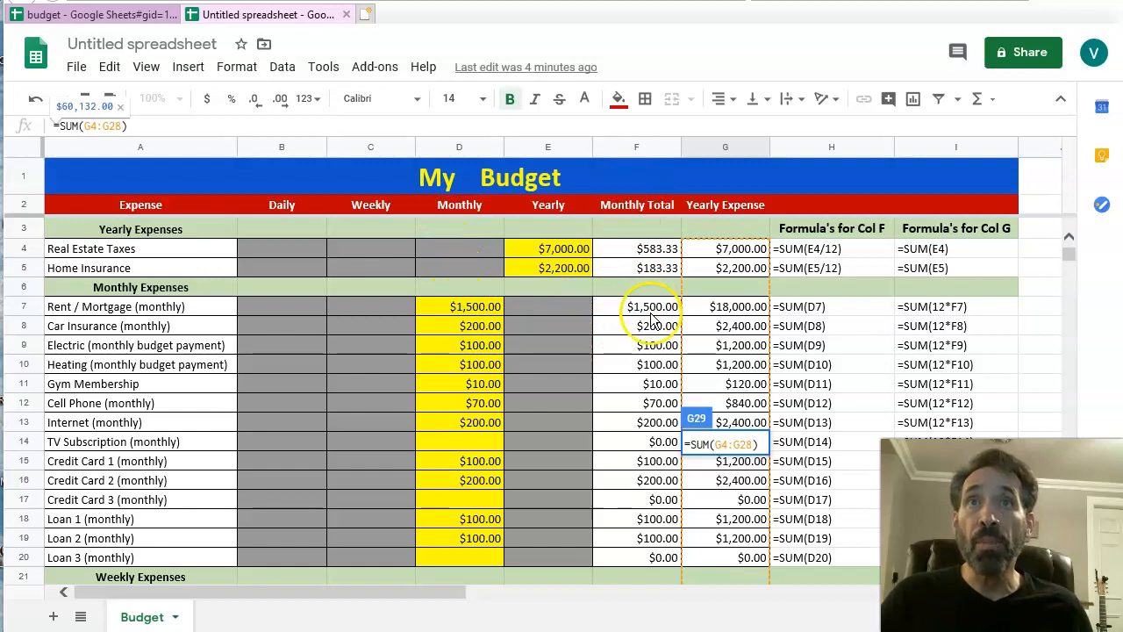
click(736, 314)
click(170, 123)
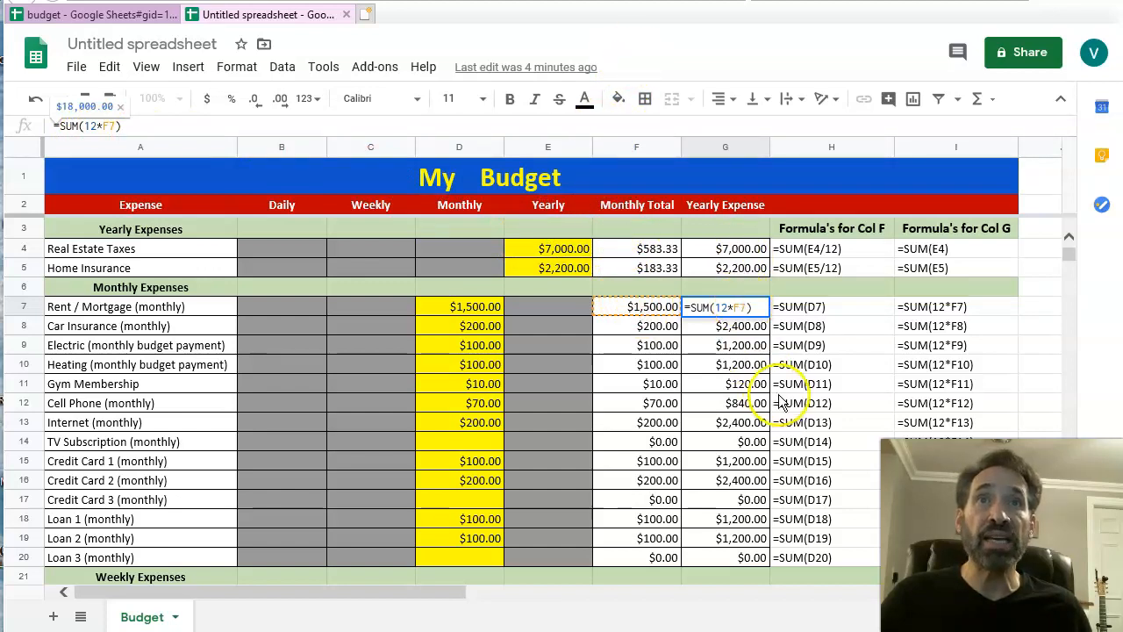
click(733, 403)
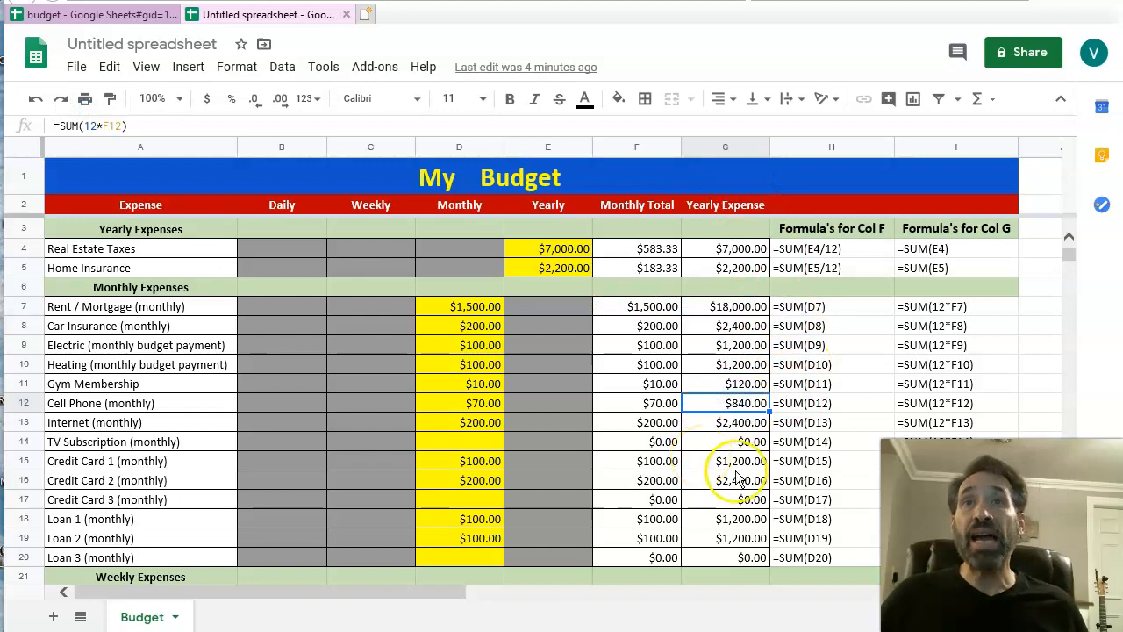
- Examine the weekly and daily expense rows, the Income entry cells for Job1, Job2 and Job3, and the income and forecast totals
scroll(746, 474, down, 3)
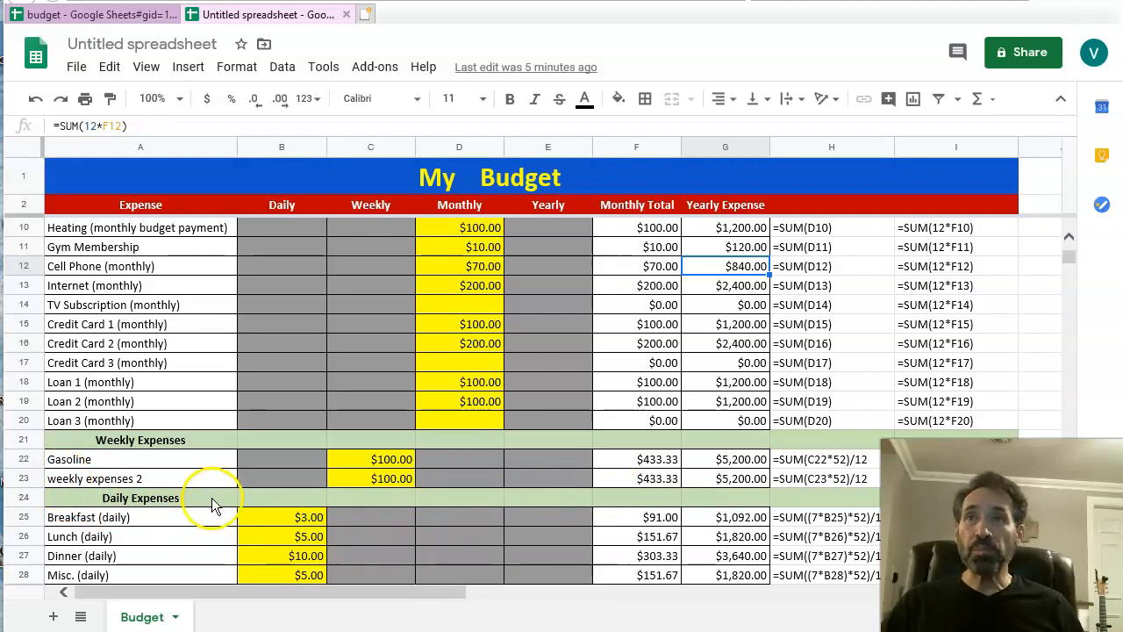
scroll(215, 502, down, 1)
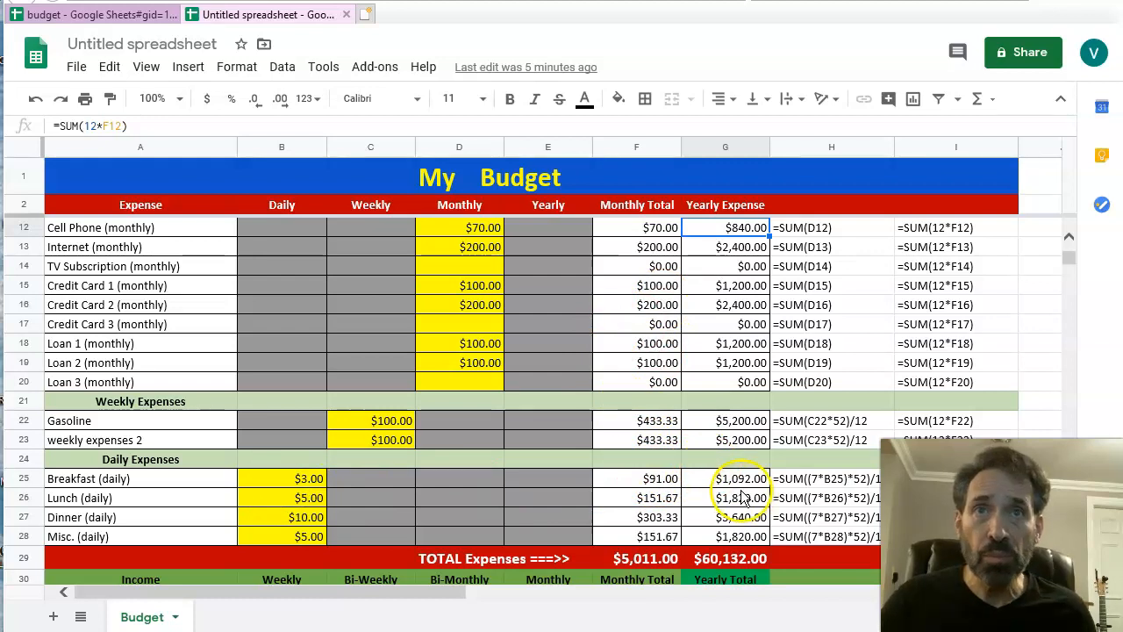
scroll(728, 496, down, 1)
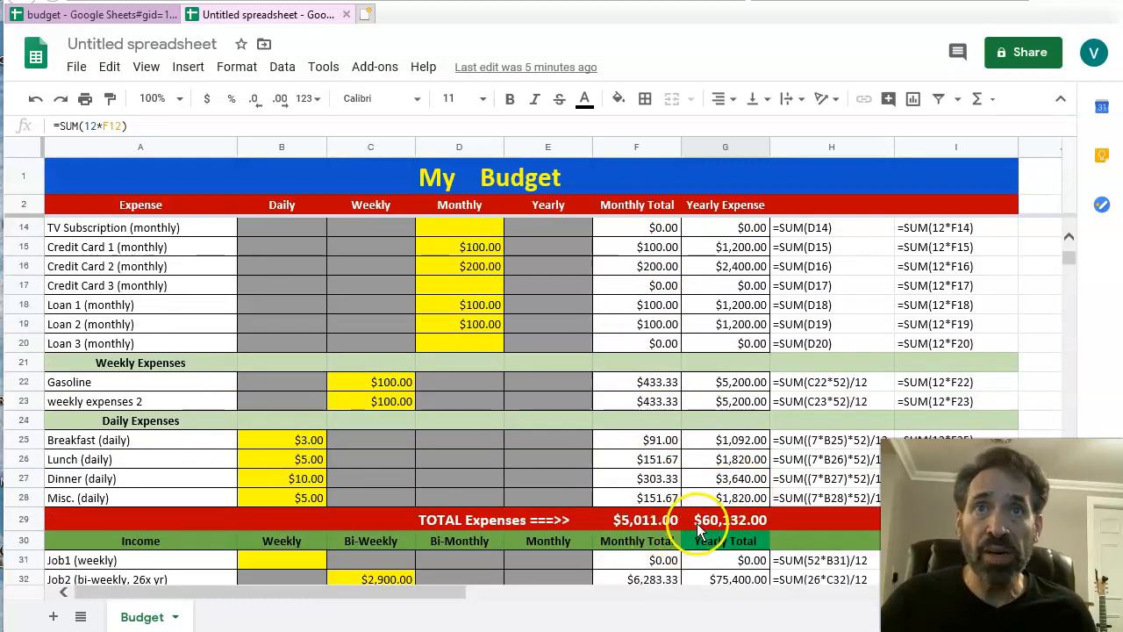
scroll(698, 526, down, 1)
scroll(699, 527, down, 1)
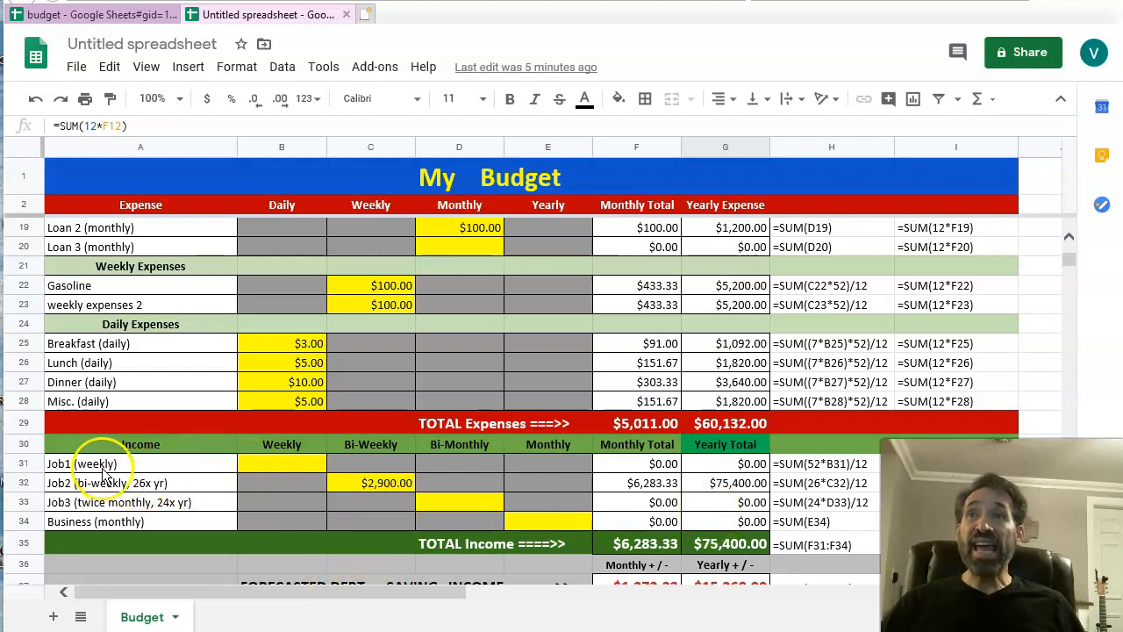
click(268, 465)
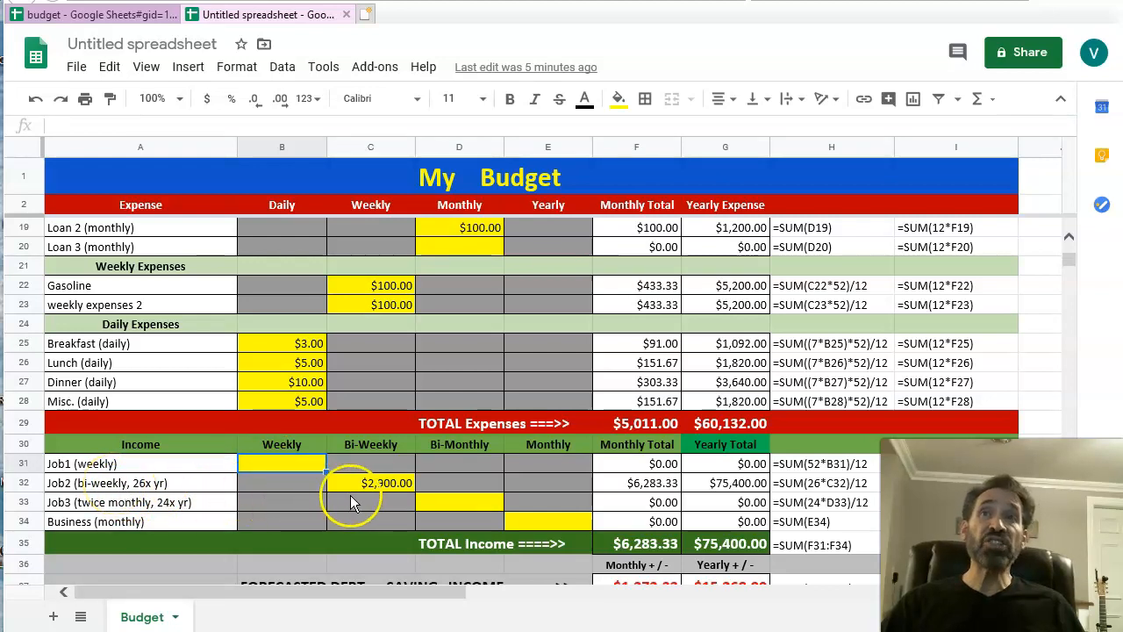
click(383, 482)
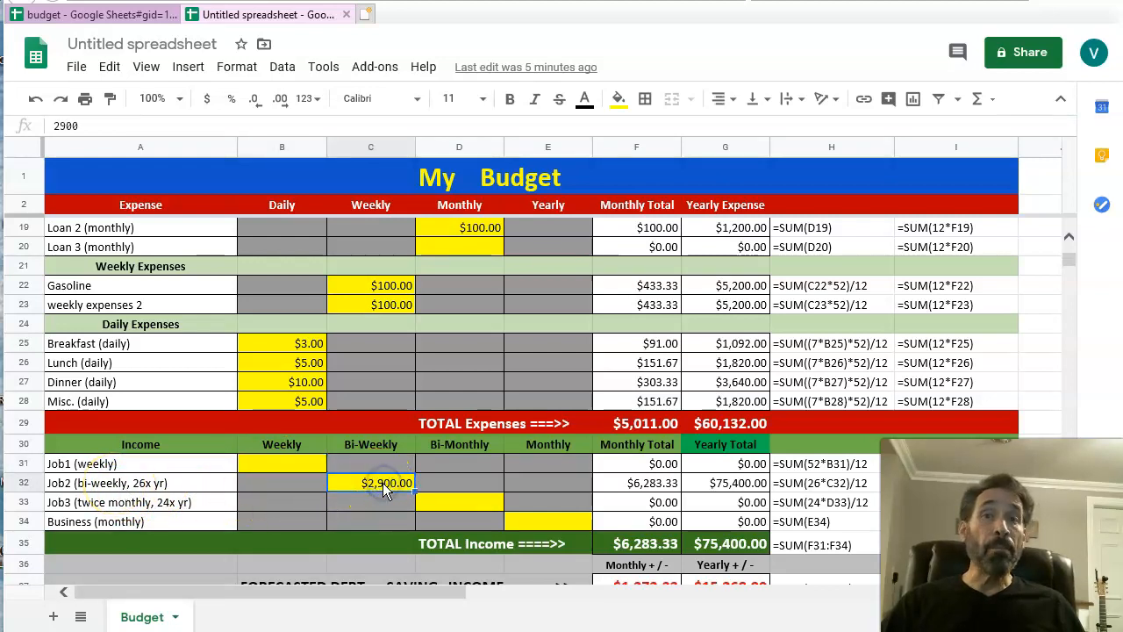
click(481, 503)
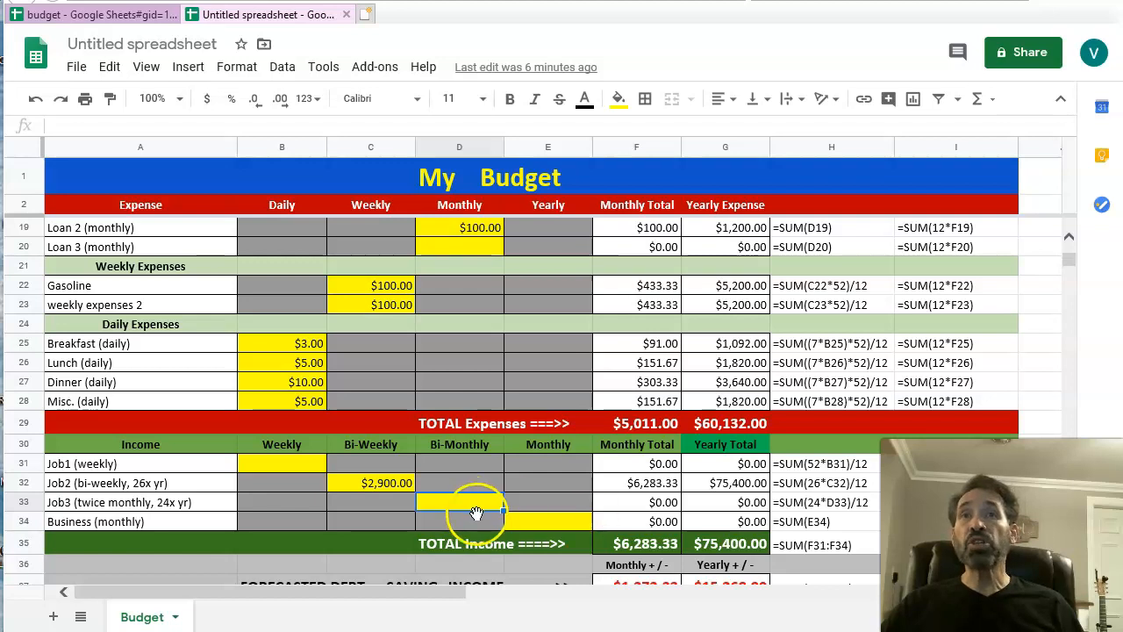
scroll(641, 544, down, 1)
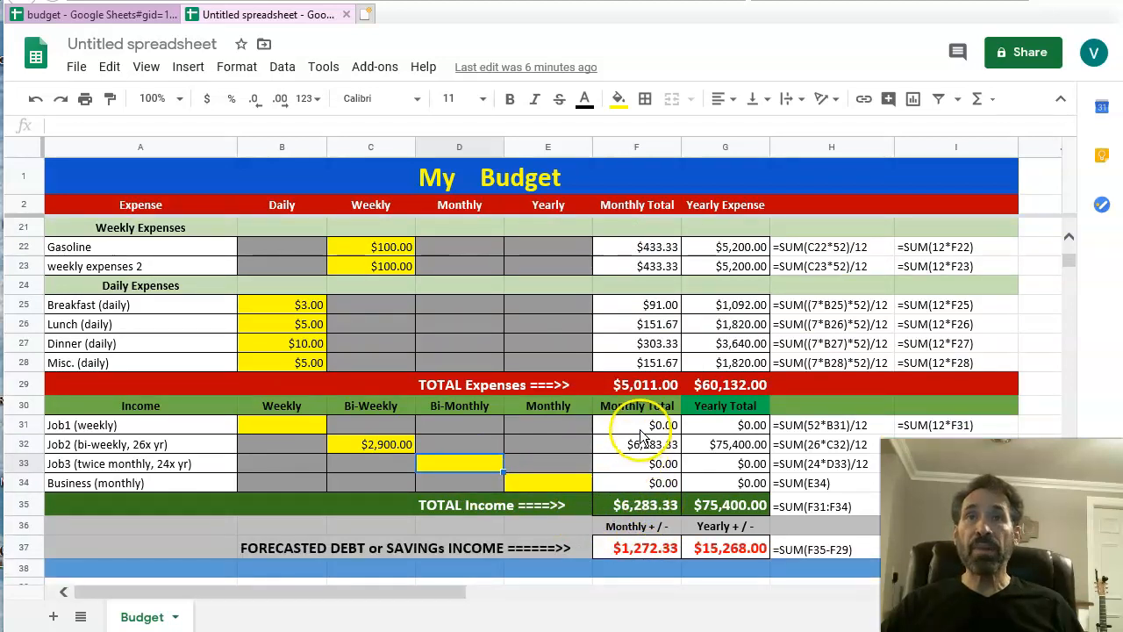
- Clear the yearly amounts for Real Estate Taxes in E4 and Home Insurance in E5
scroll(715, 481, down, 1)
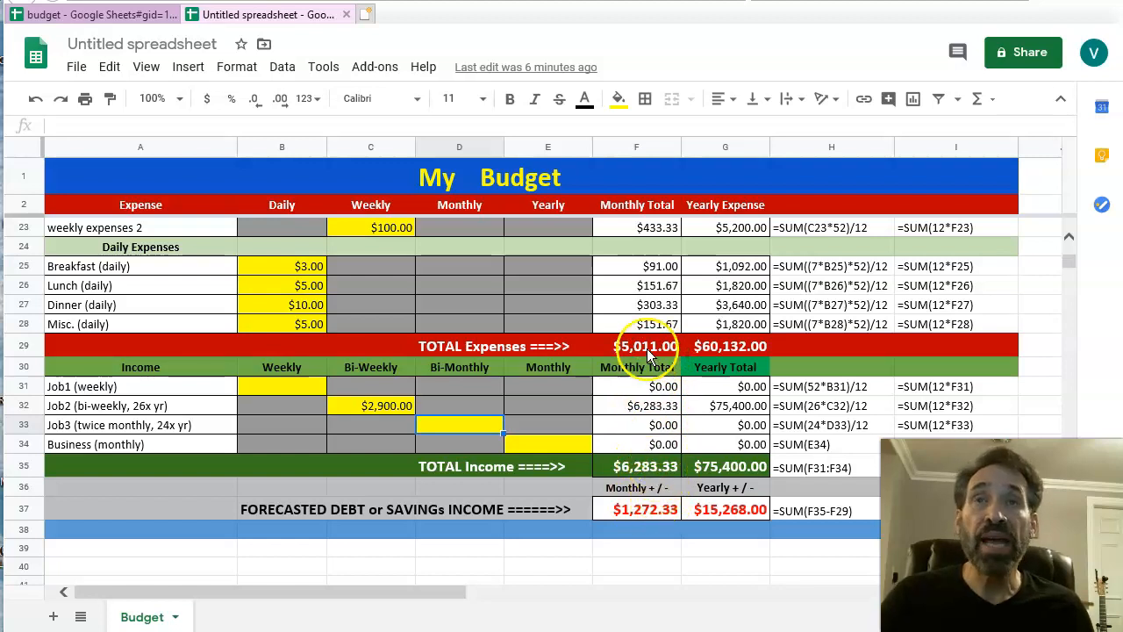
scroll(648, 353, up, 5)
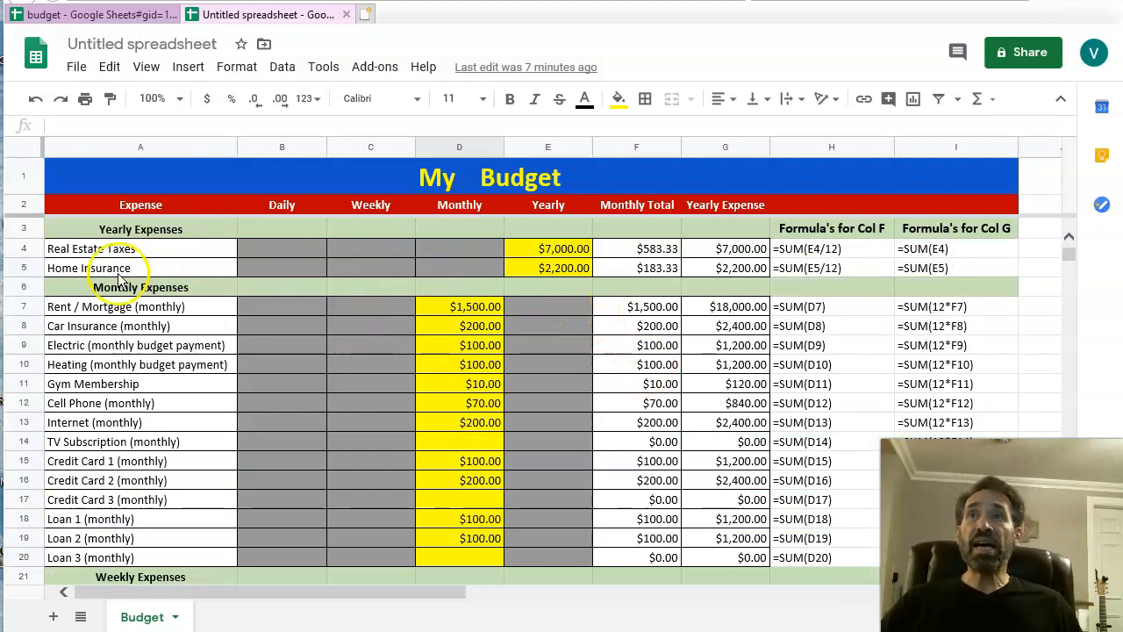
click(568, 248)
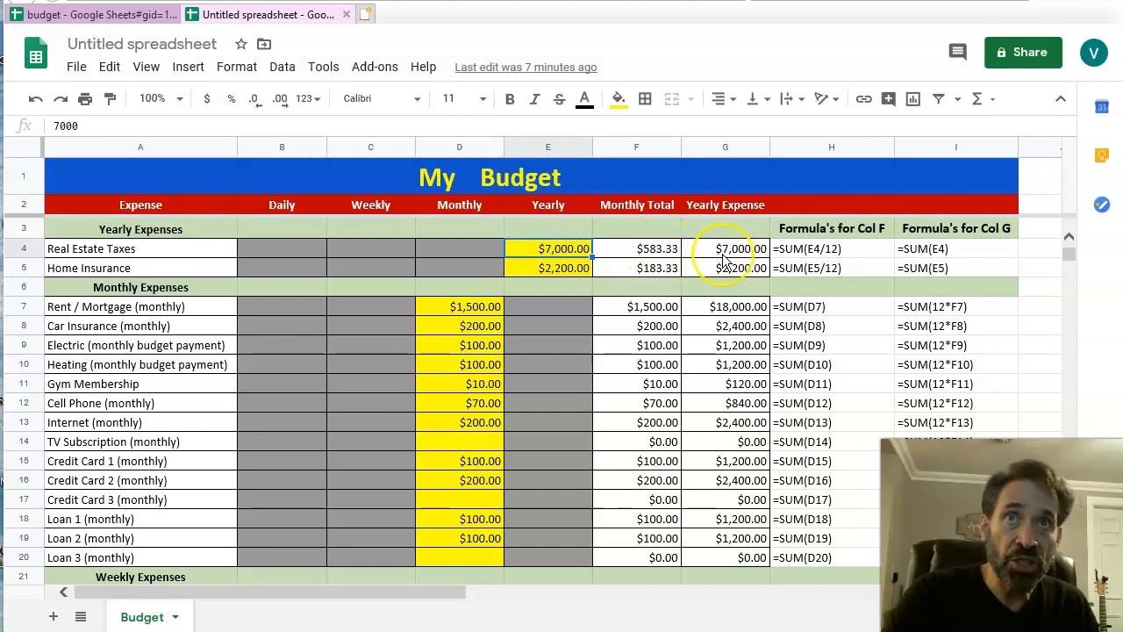
key(Delete)
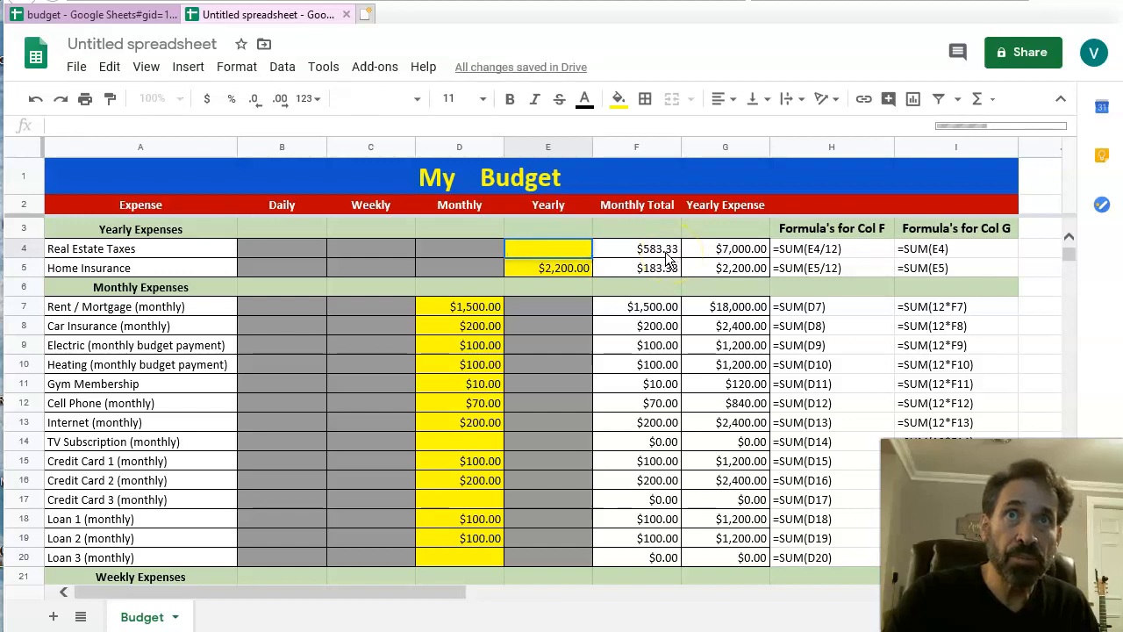
key(Return)
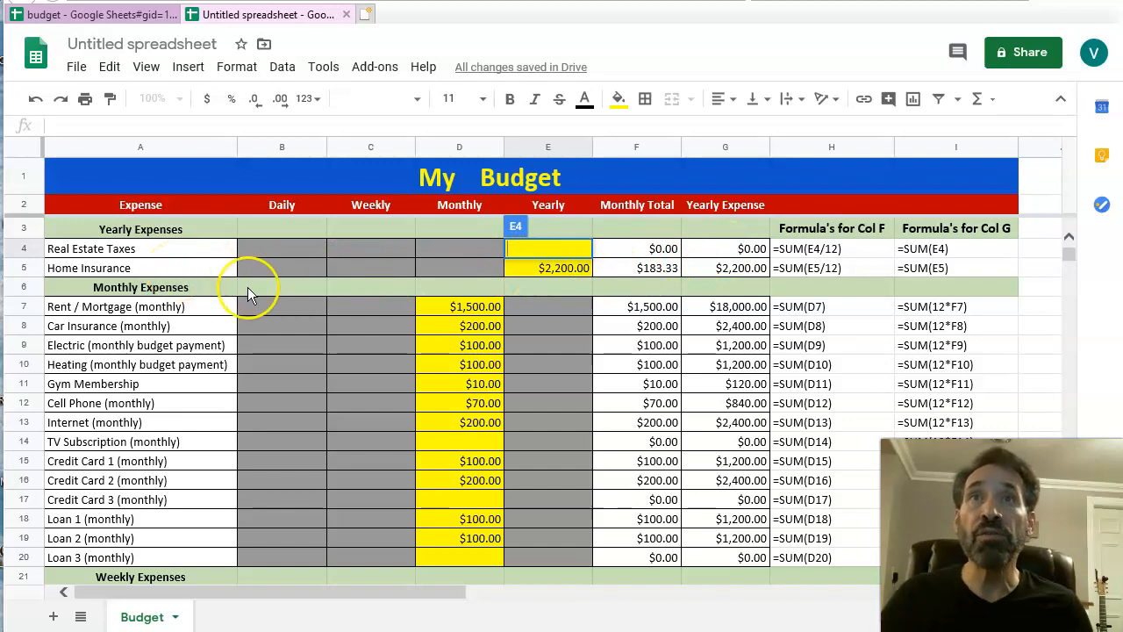
click(538, 272)
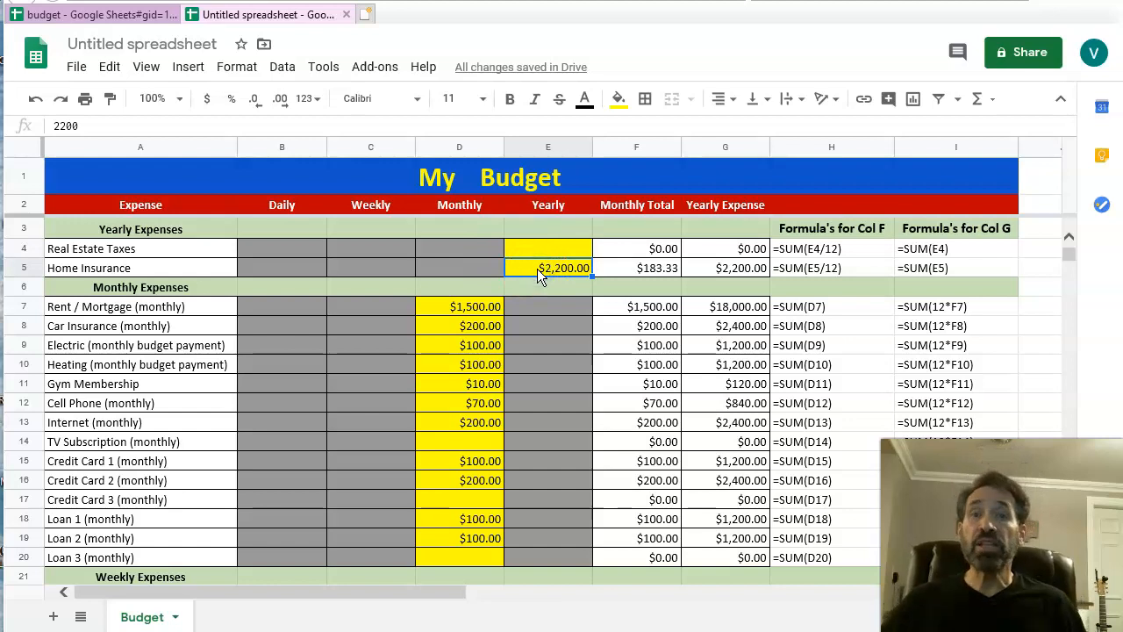
key(Delete)
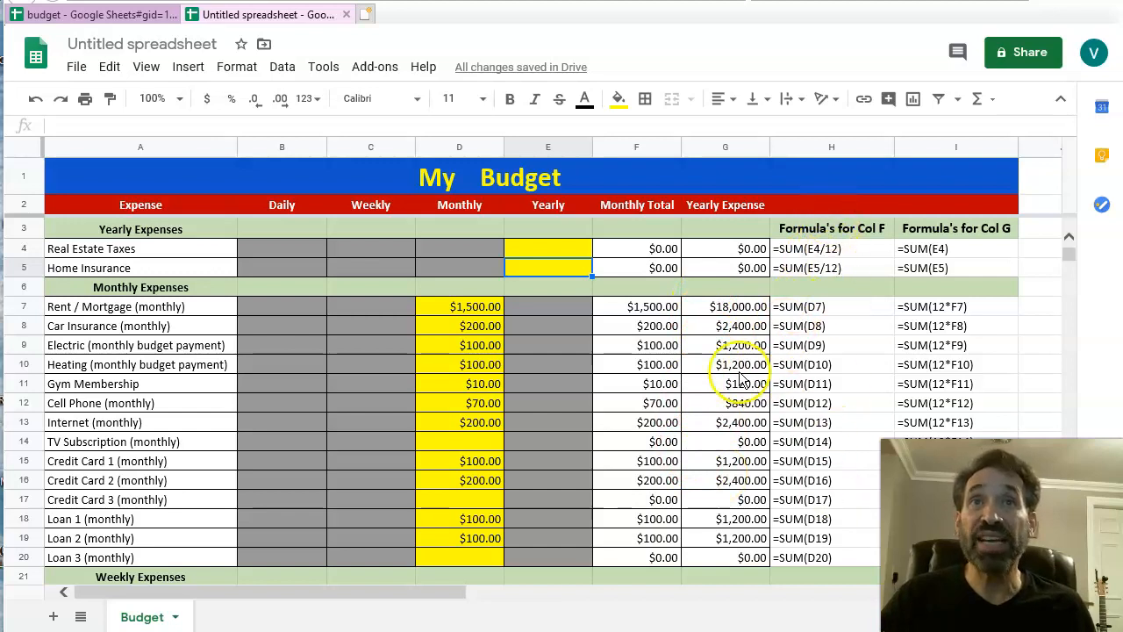
- Set the monthly Rent / Mortgage amount in D7 to 3200 and Car Insurance in D8 to 240
click(665, 386)
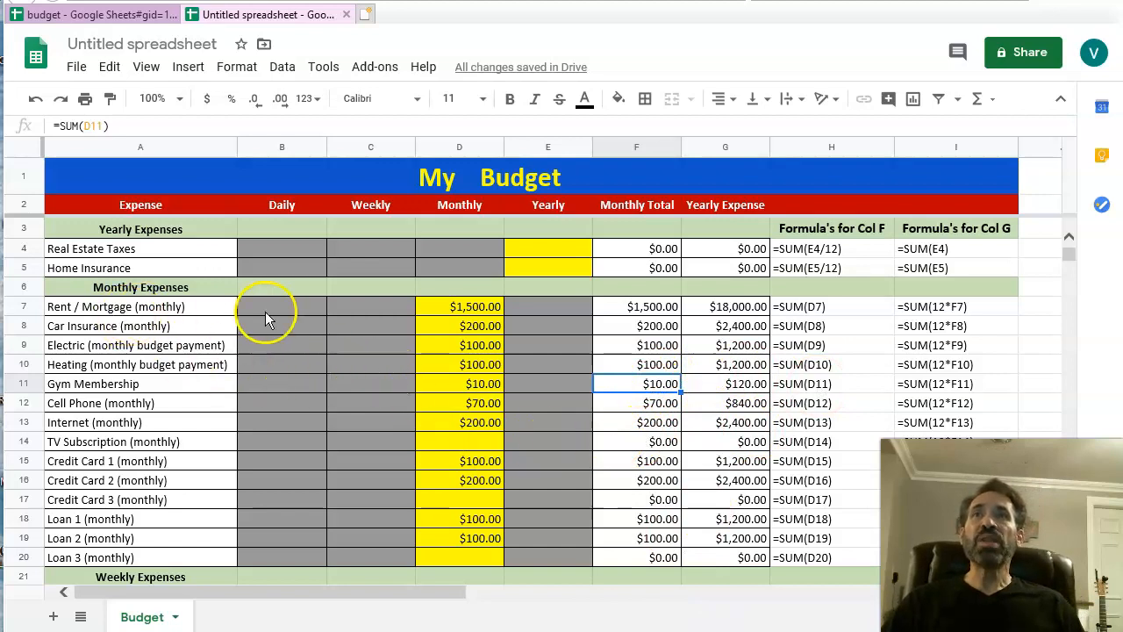
click(460, 306)
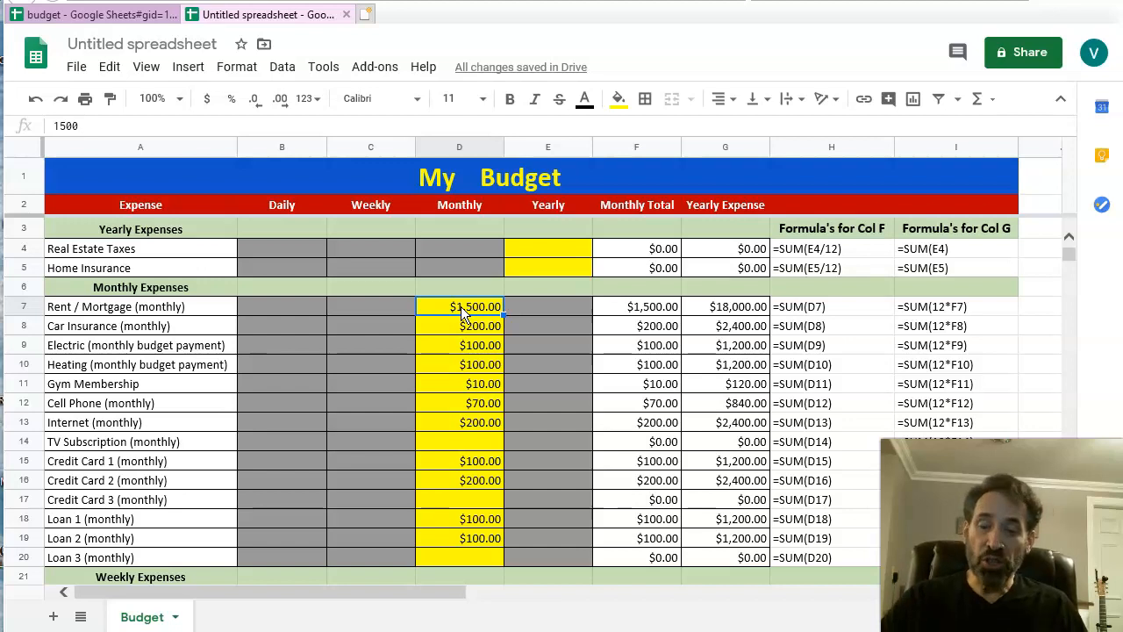
text(3)
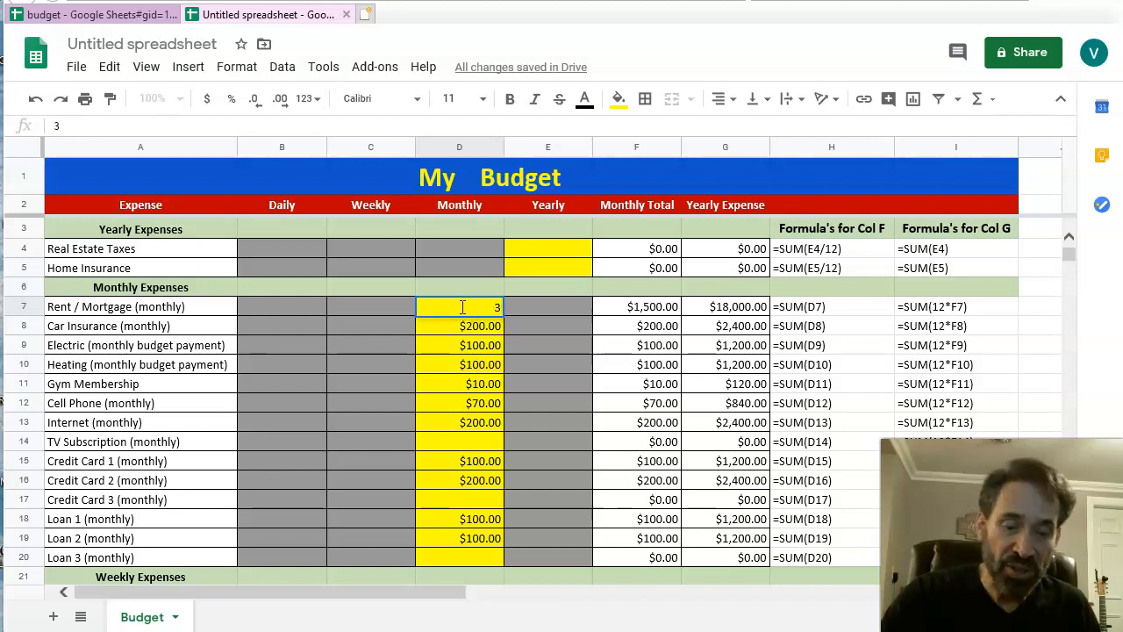
text(200)
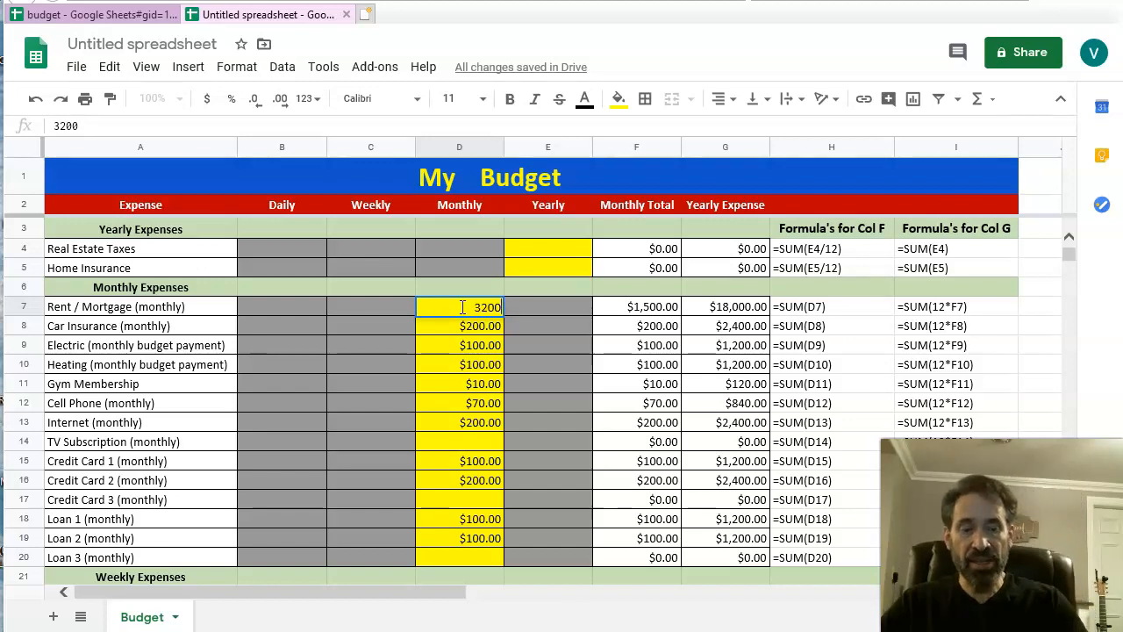
key(Return)
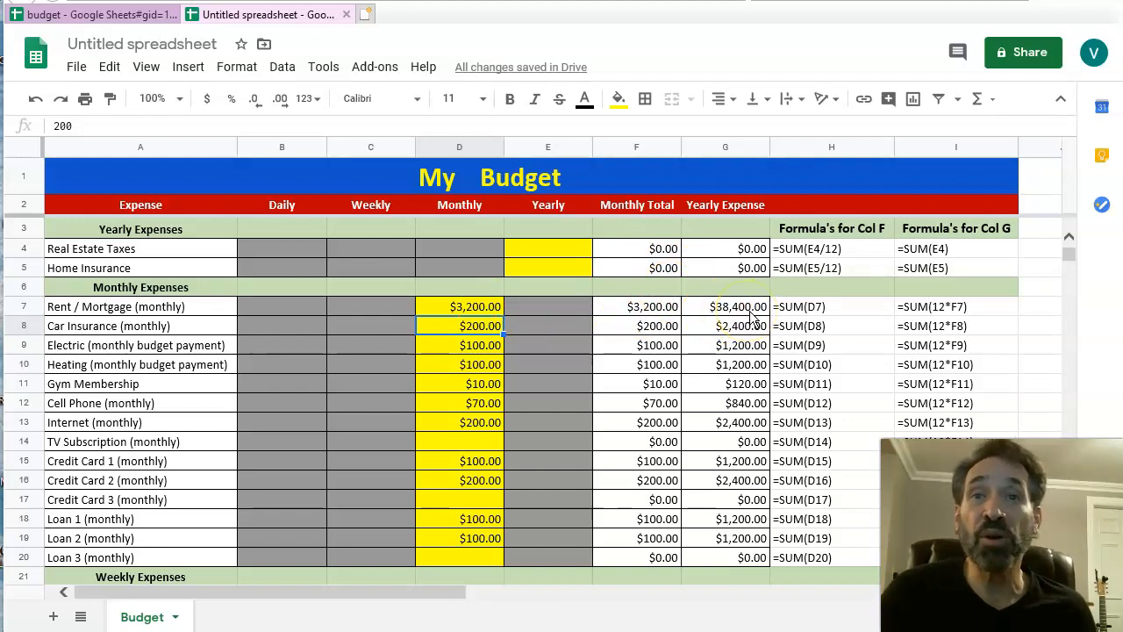
key(ctrl+c)
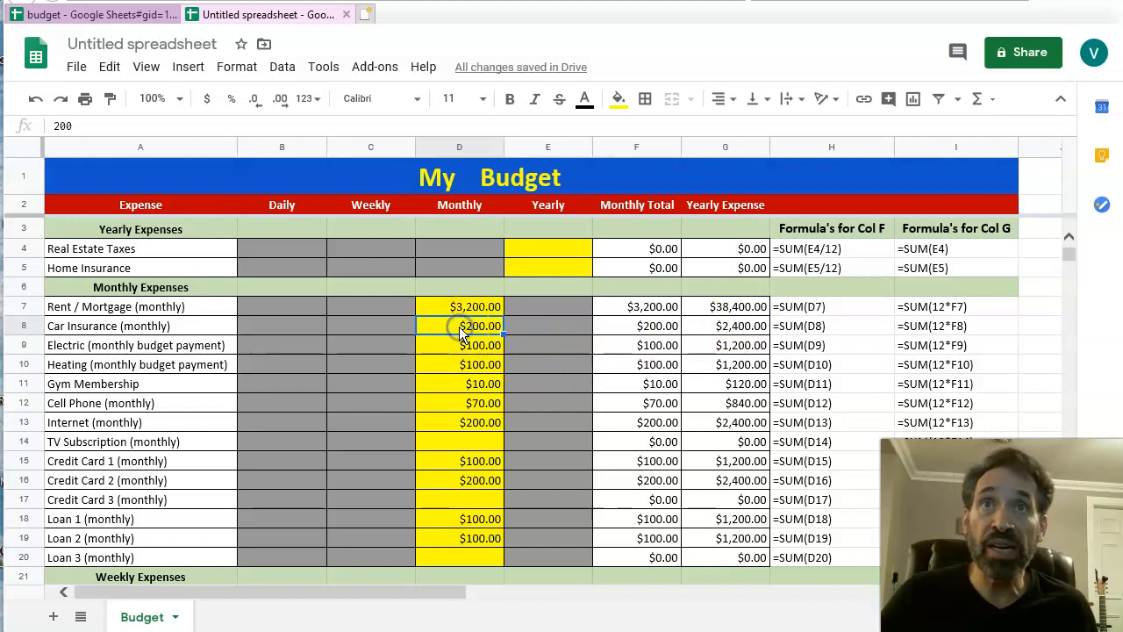
text(240)
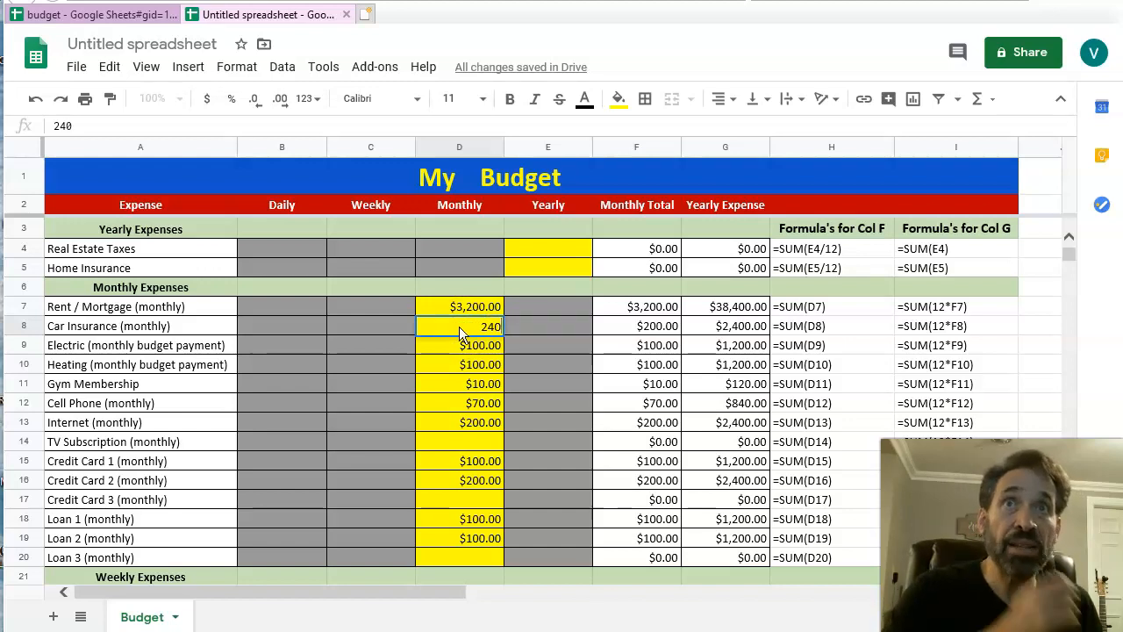
key(Return)
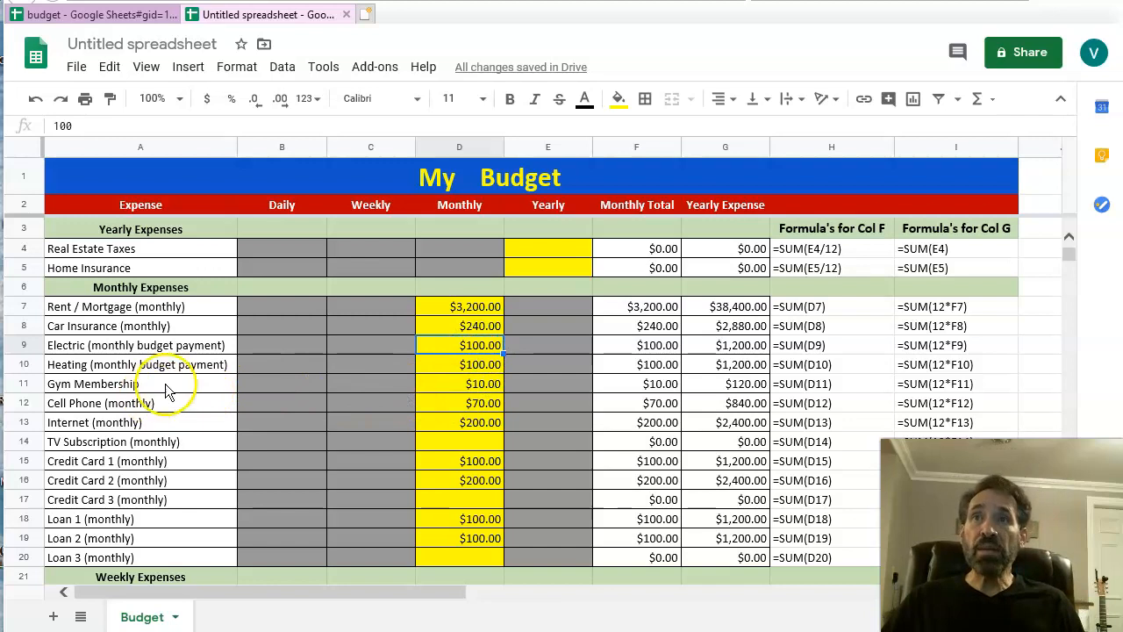
- Set the monthly Gym Membership amount in D11 to 49 and Internet in D13 to 220
click(488, 383)
text(49)
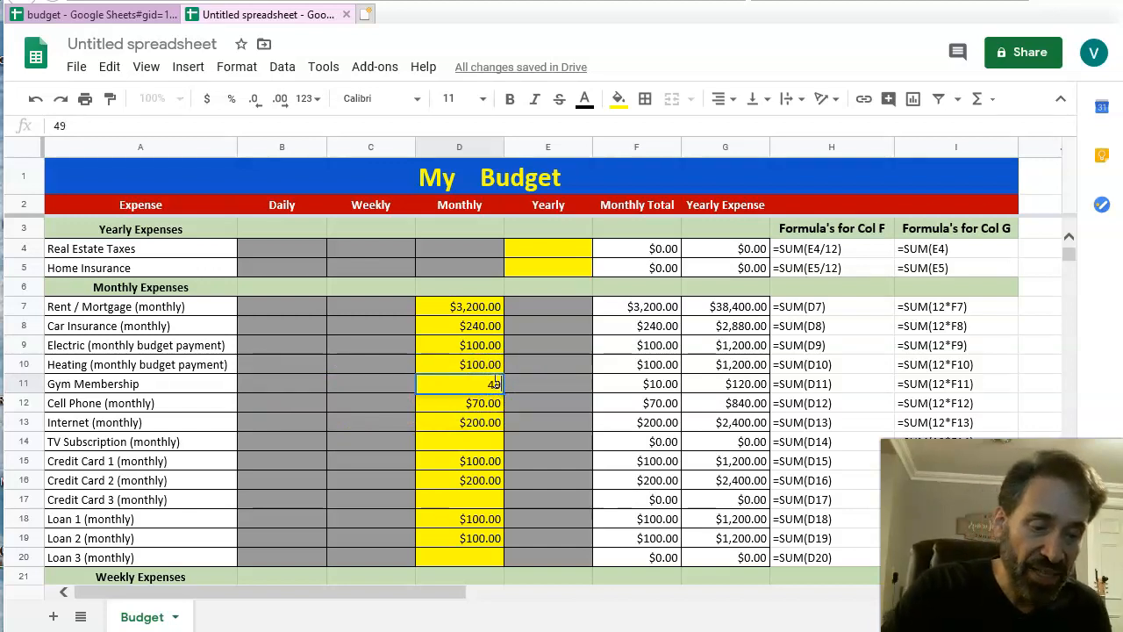
key(Return)
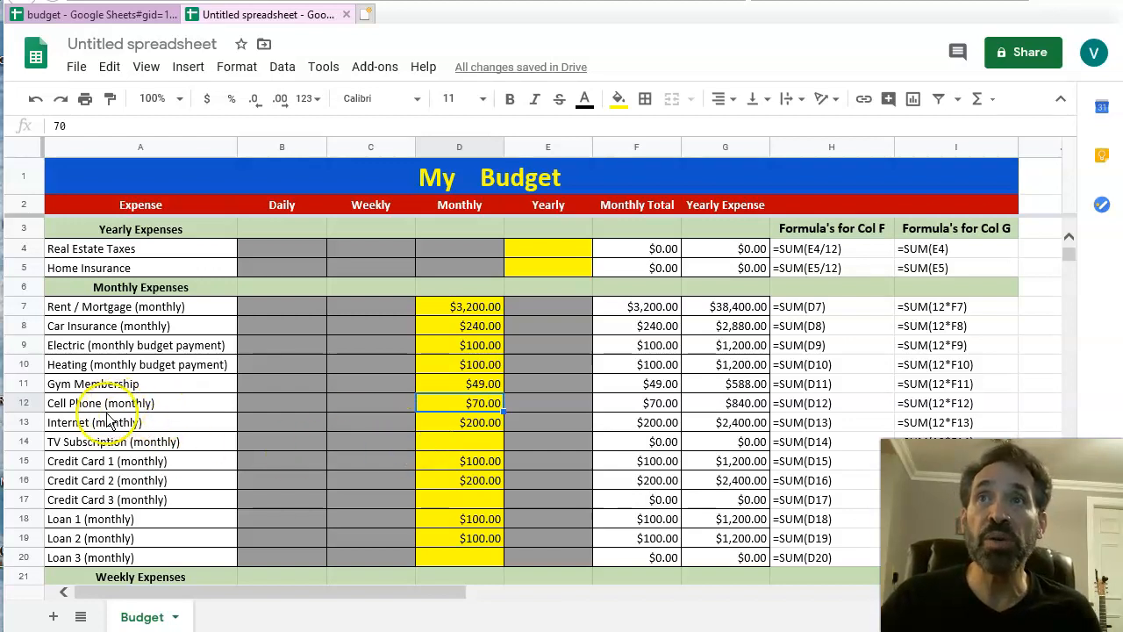
click(472, 429)
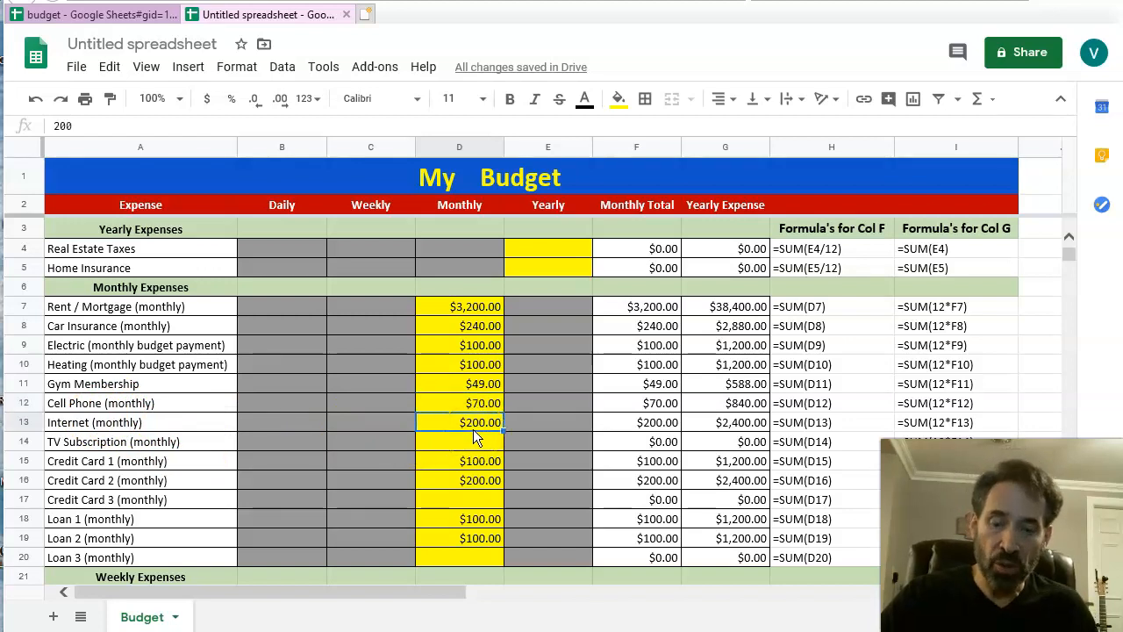
text(22)
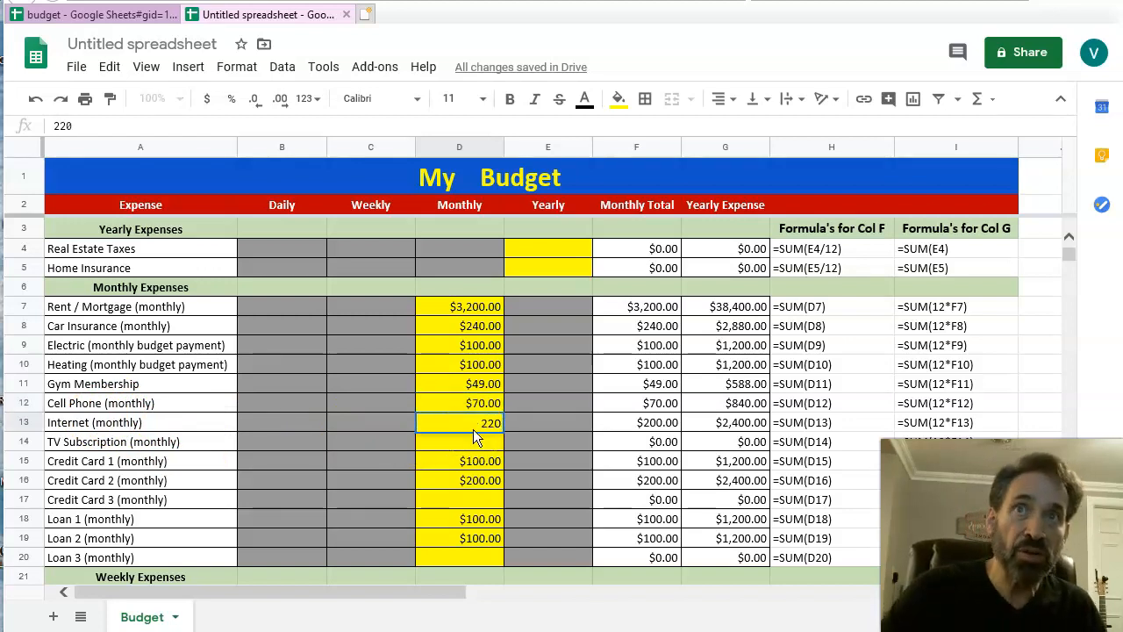
text(0)
key(Return)
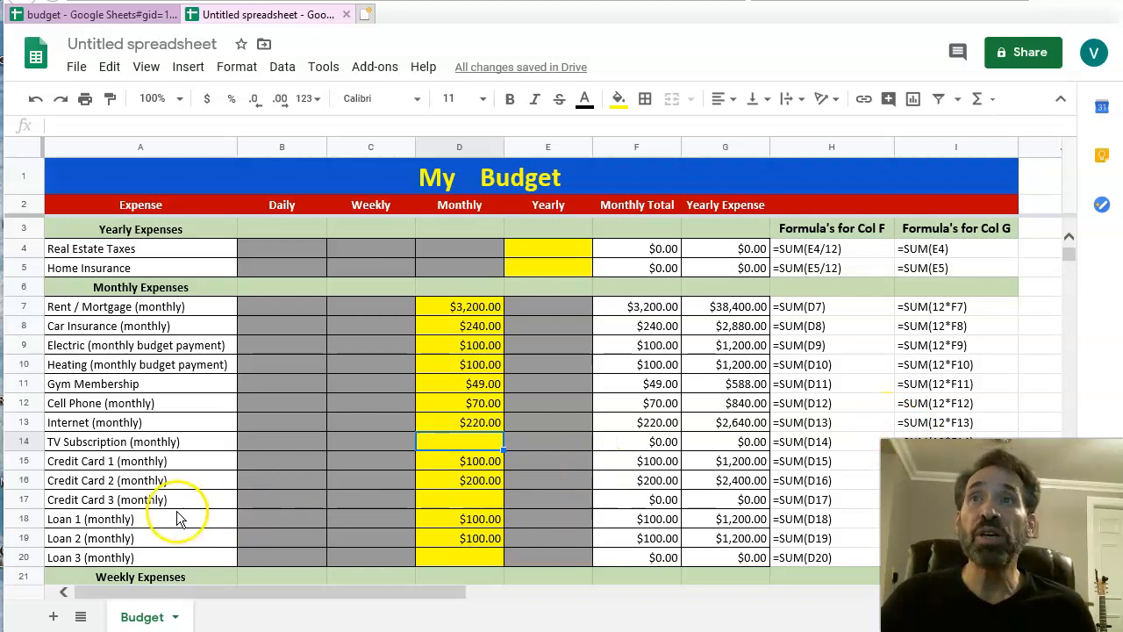
click(24, 447)
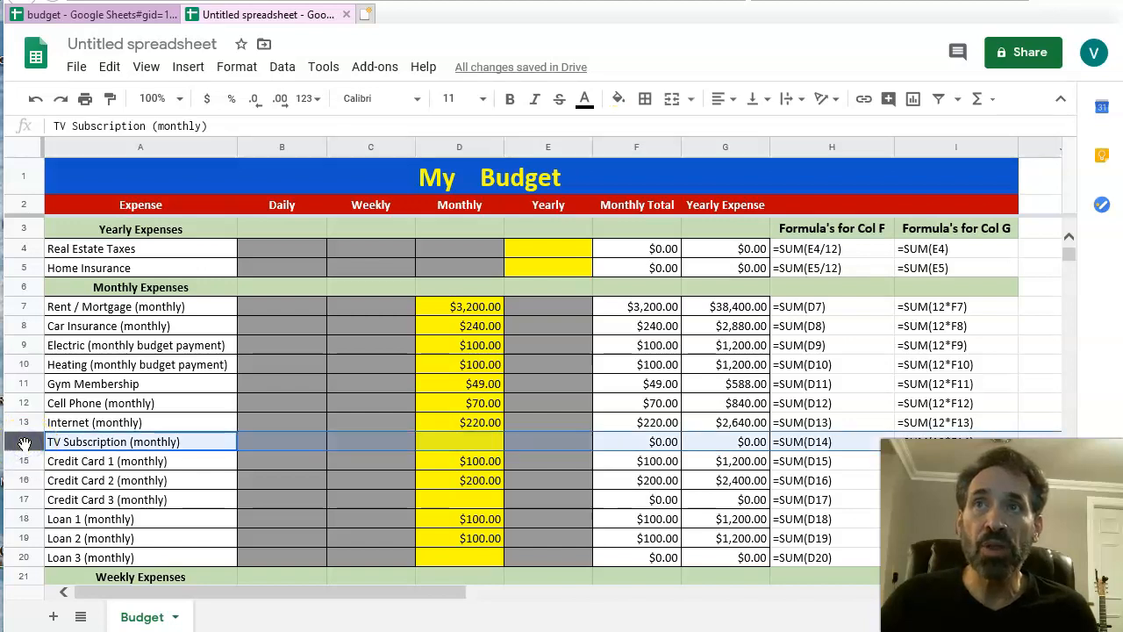
right_click(25, 445)
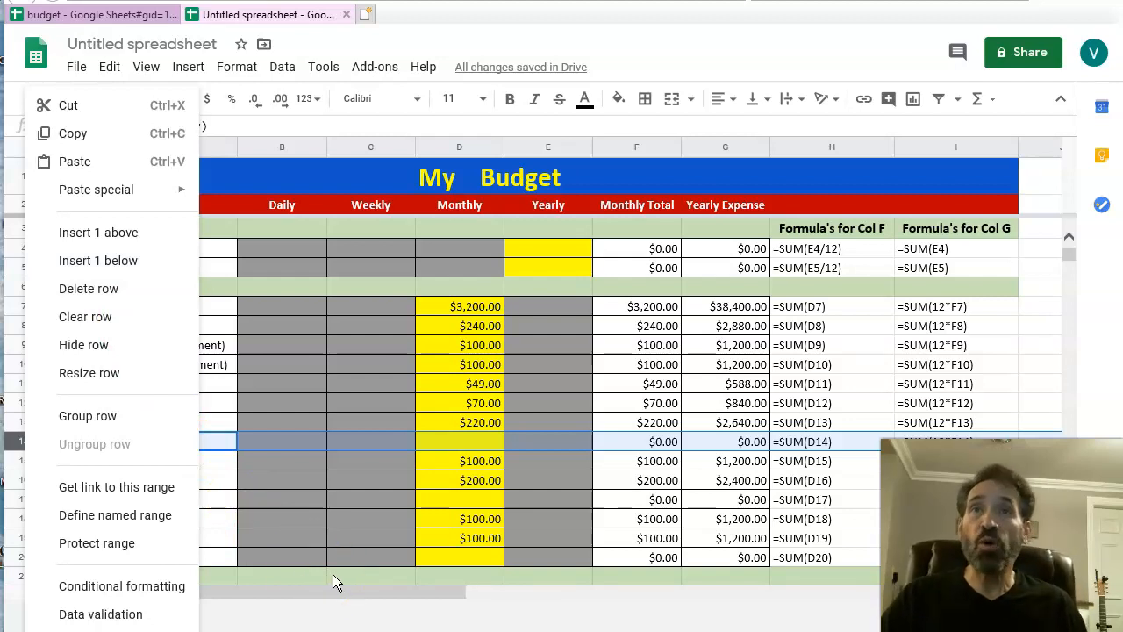
click(549, 499)
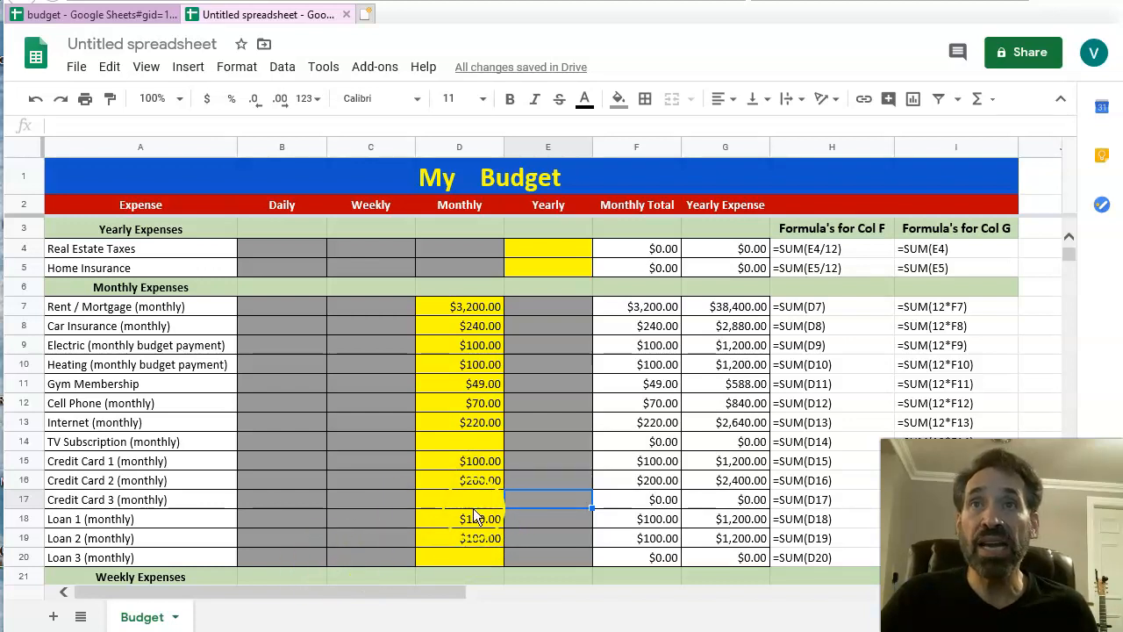
- Rename the Credit Card 3 expense in A17 as "Car Lease" and enter 280 as its monthly amount
click(92, 501)
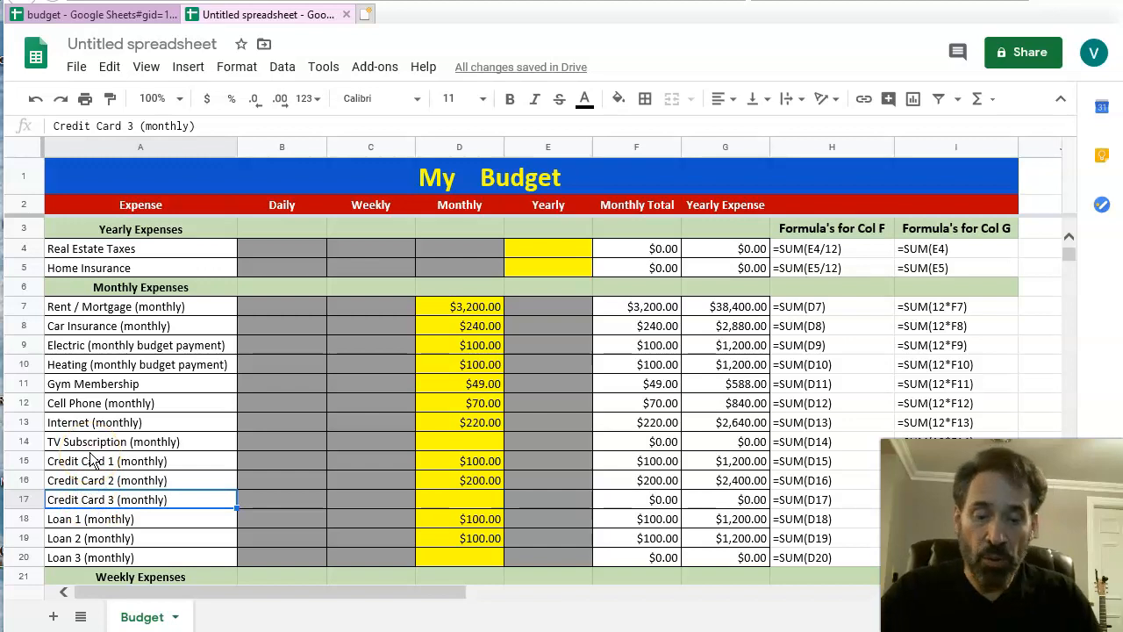
text(C)
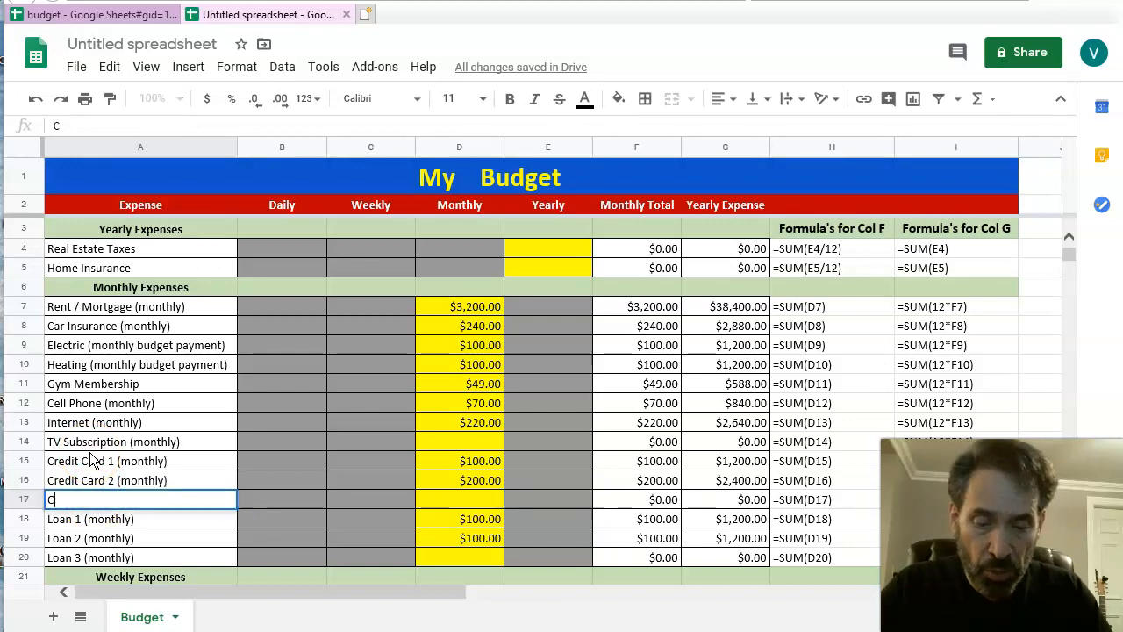
text(ar Lease)
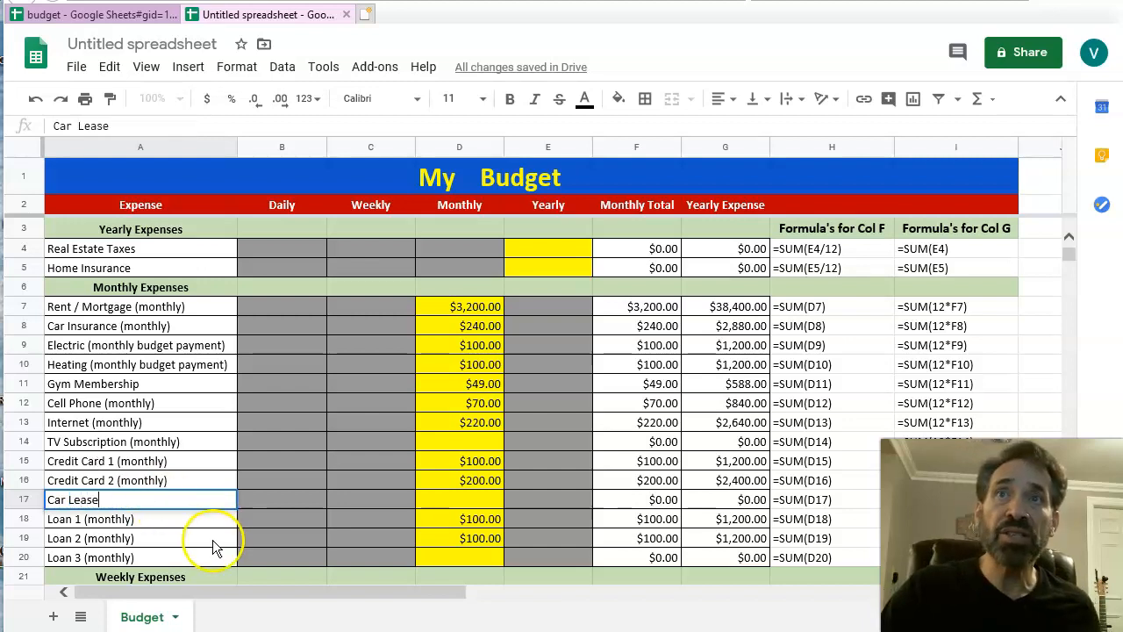
click(471, 497)
text(280)
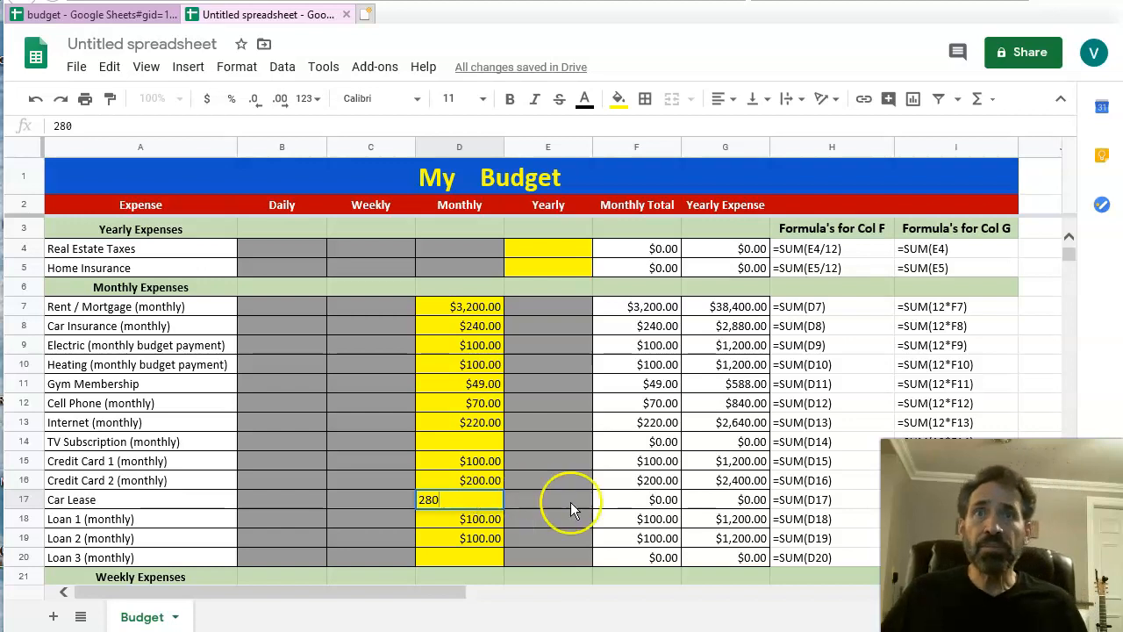
key(Return)
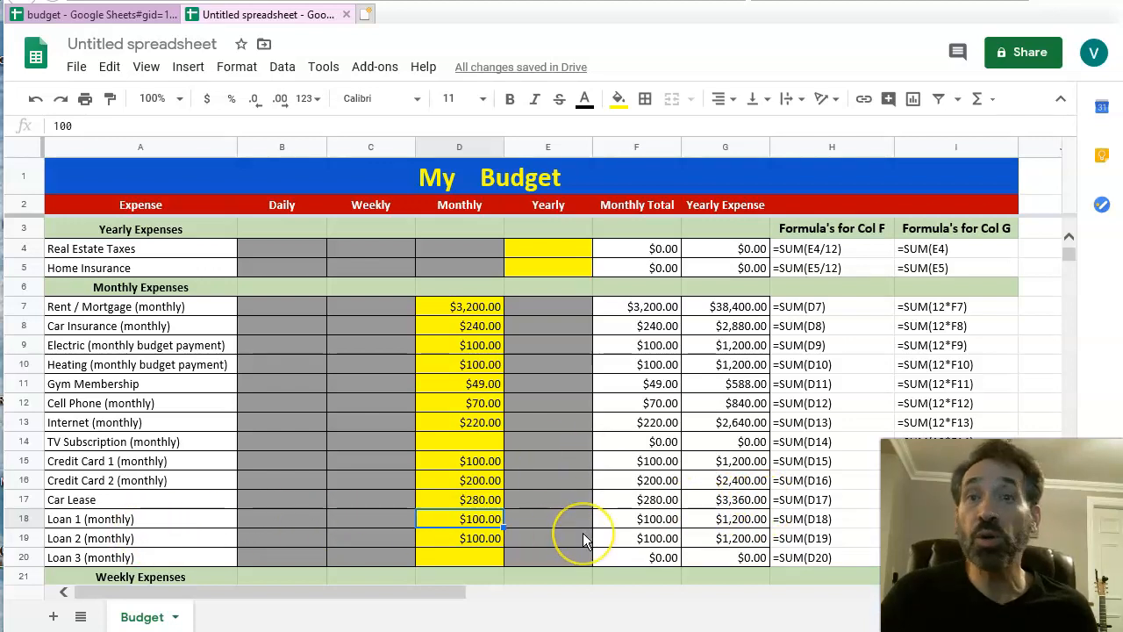
- Set the weekly amount of "weekly expenses 2" in C23 to 220
scroll(583, 532, down, 3)
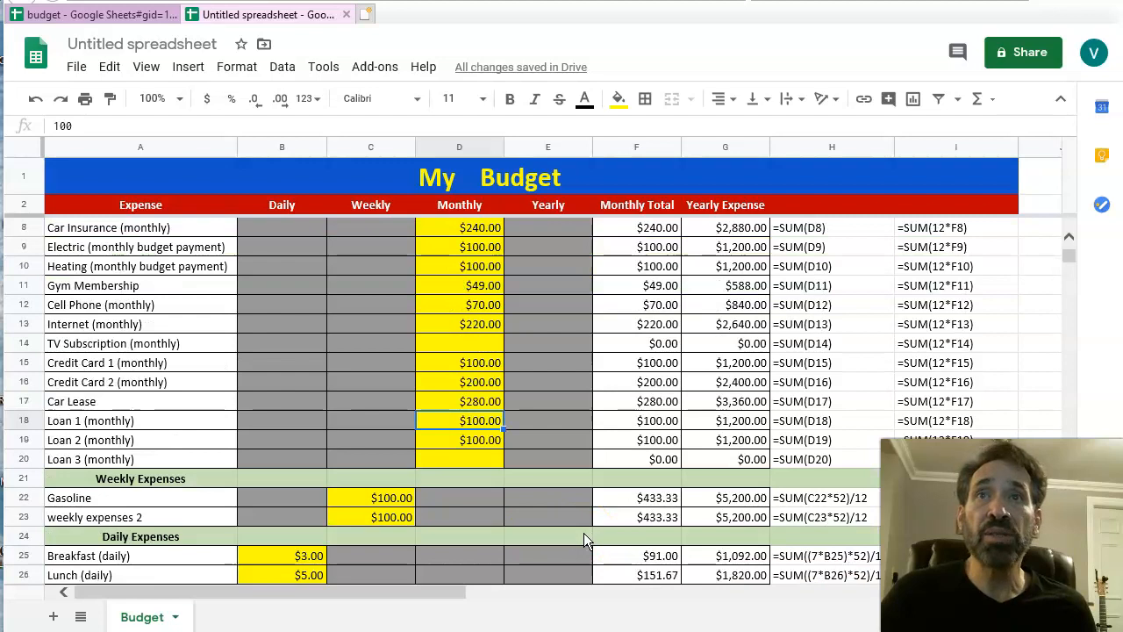
scroll(584, 532, down, 1)
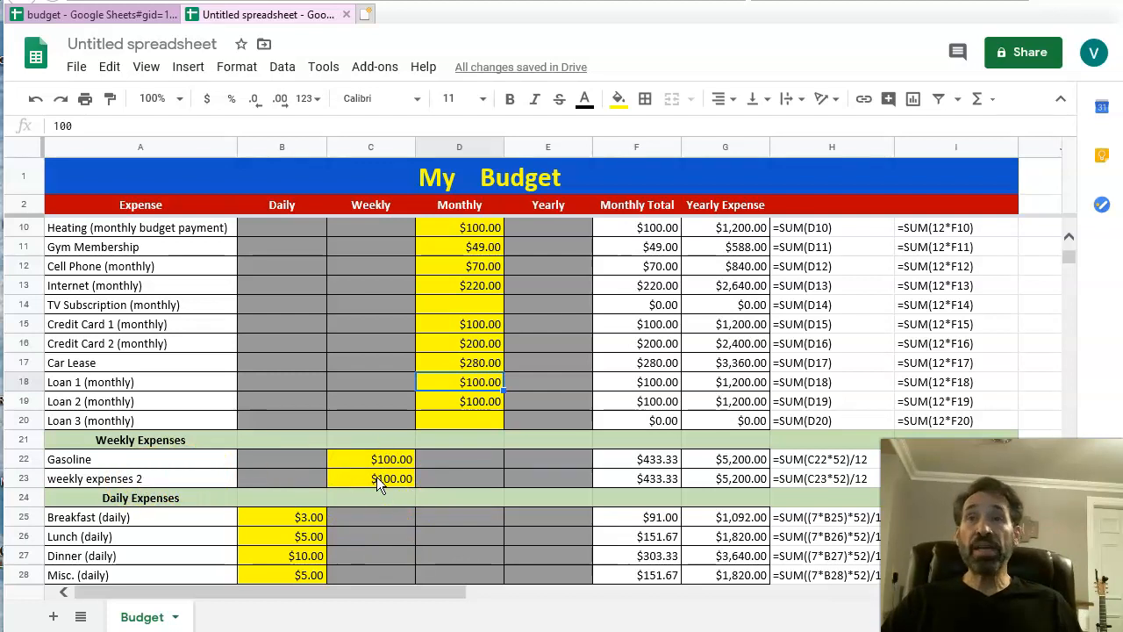
scroll(376, 477, down, 2)
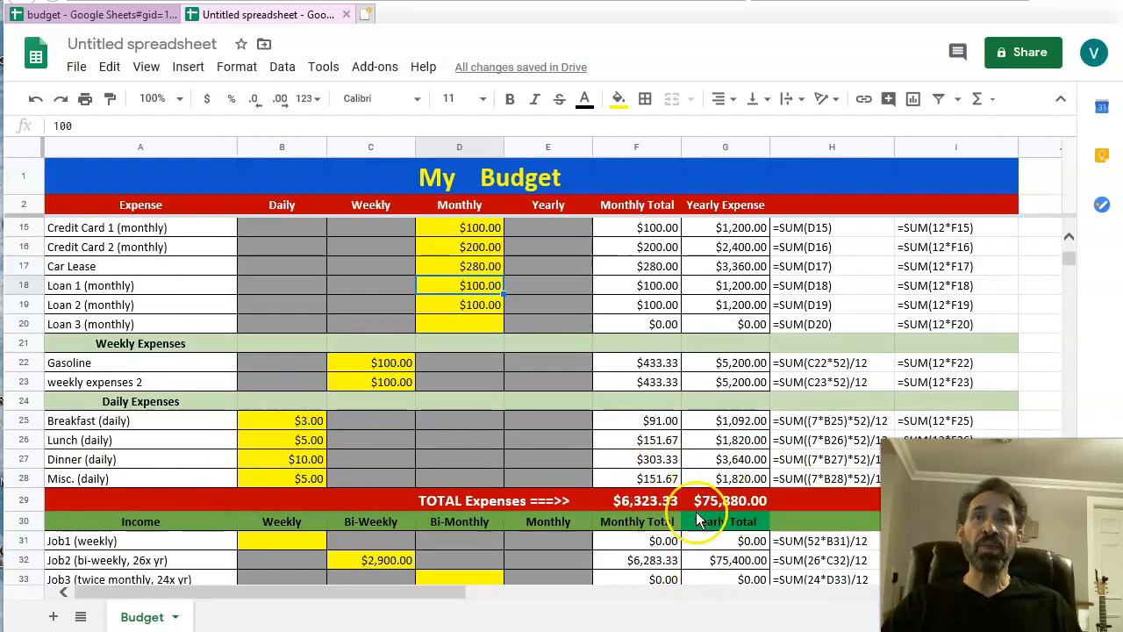
scroll(641, 454, down, 3)
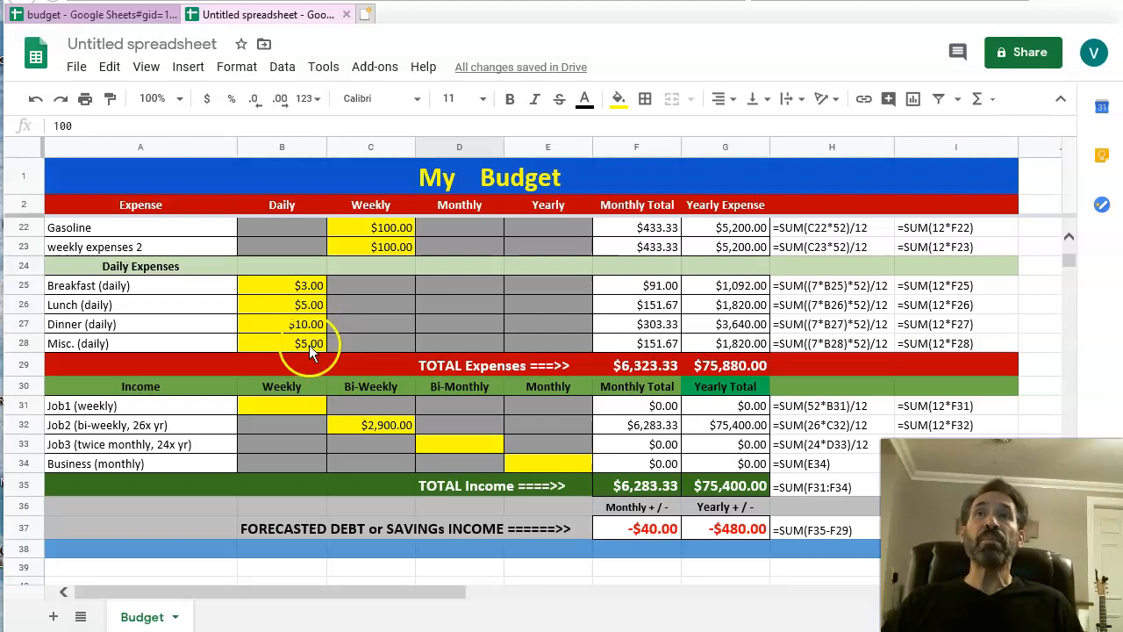
scroll(195, 346, up, 1)
scroll(391, 294, up, 1)
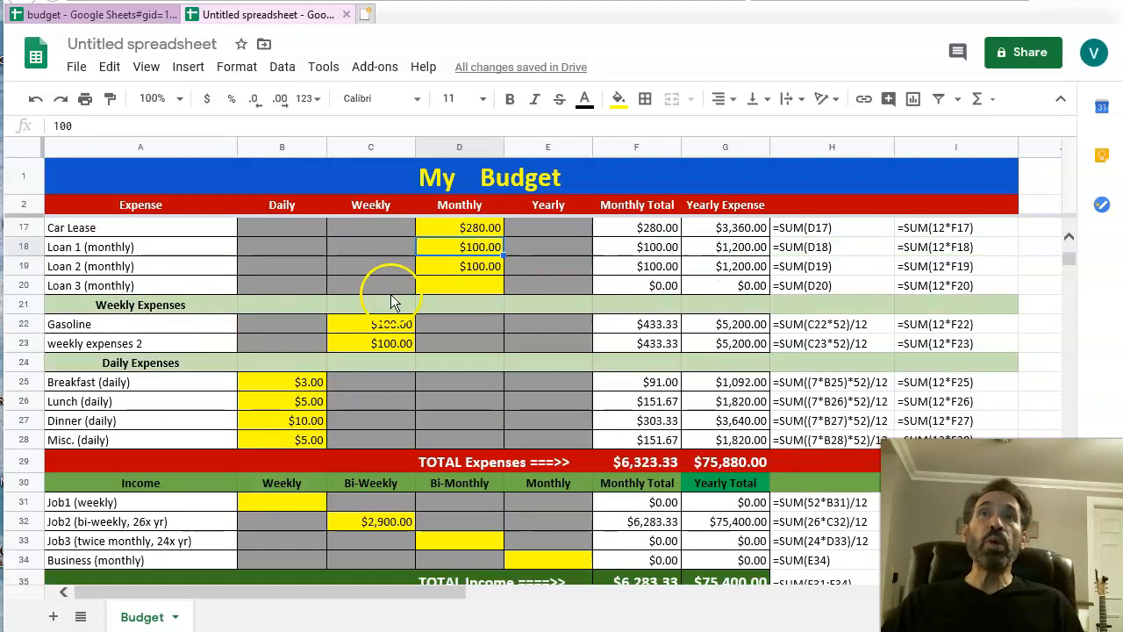
click(391, 343)
text(220)
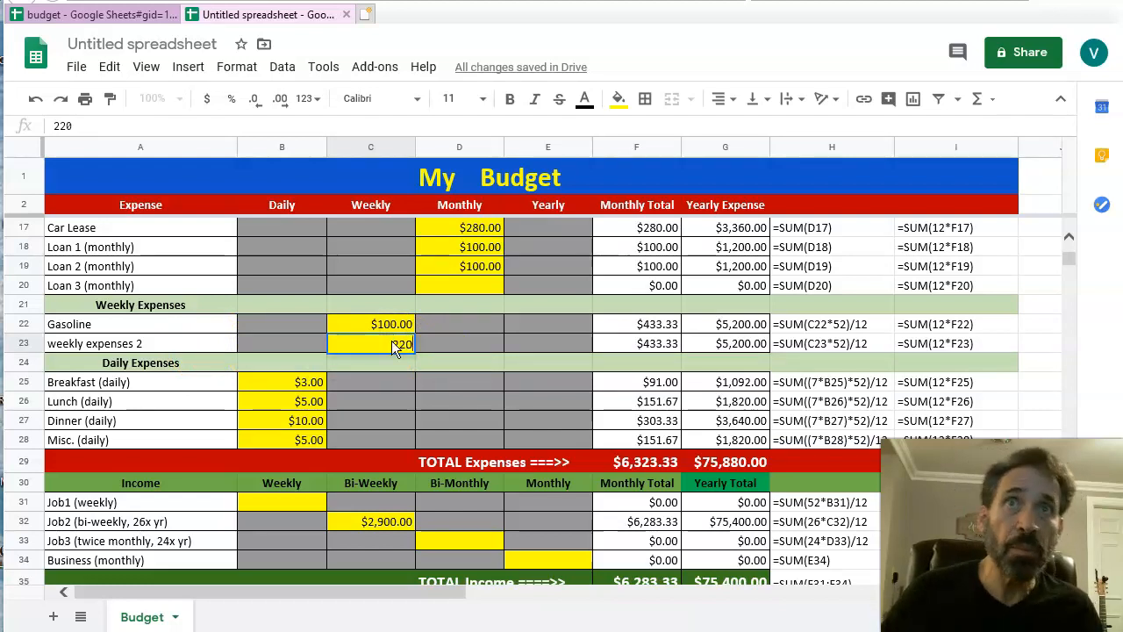
key(Return)
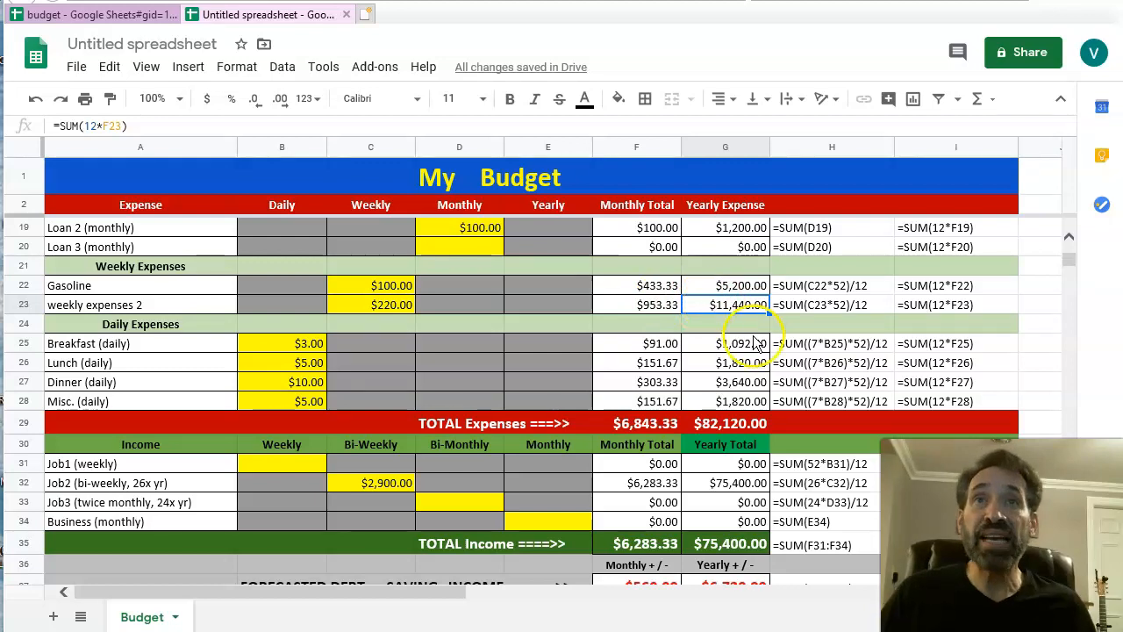
- Set the weekly amount of "weekly expenses 2" in C23 to 50
scroll(745, 346, down, 3)
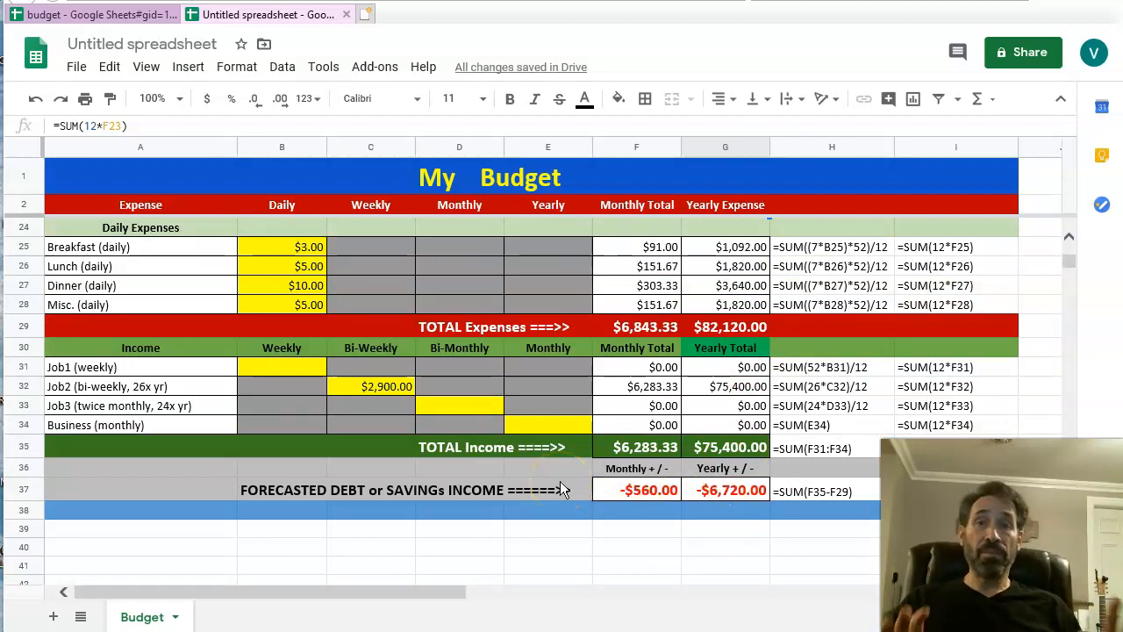
scroll(548, 481, up, 1)
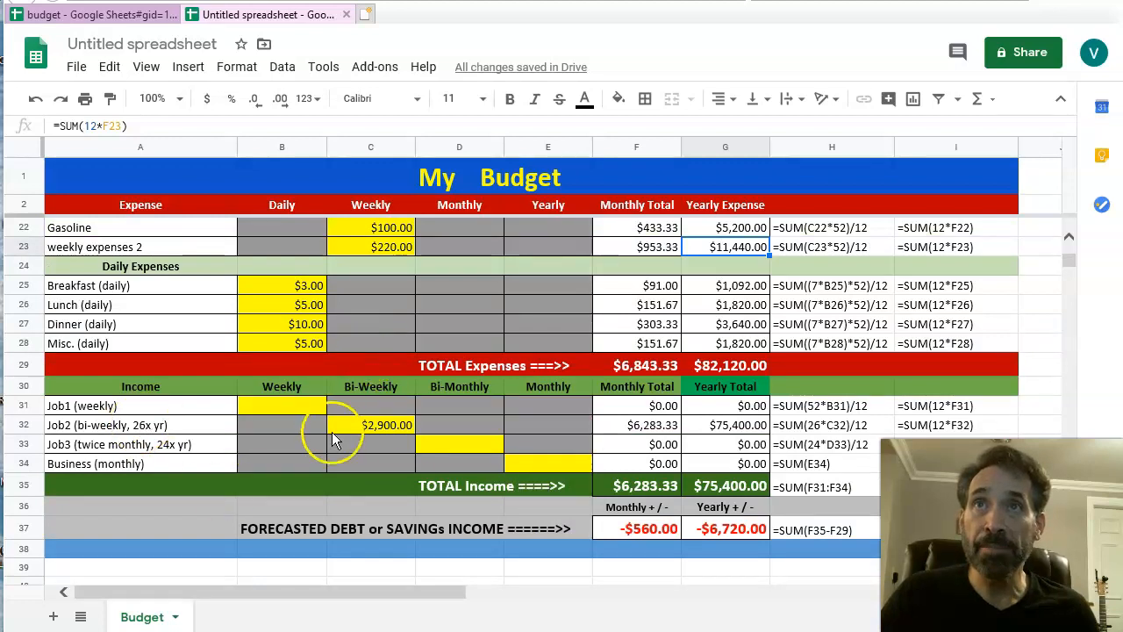
click(382, 244)
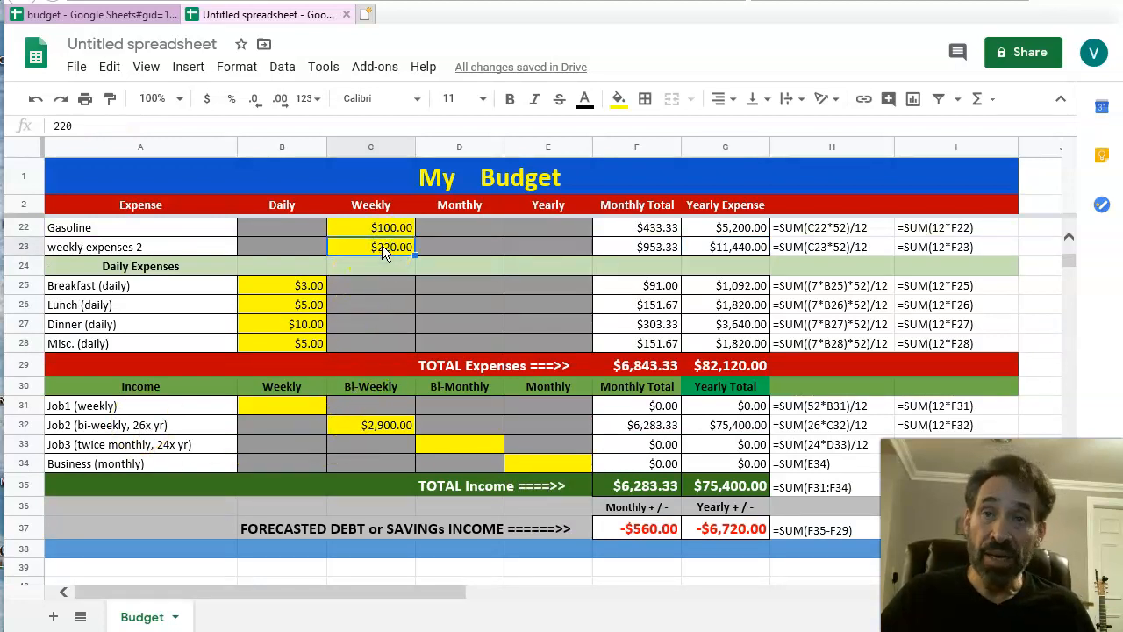
text(50)
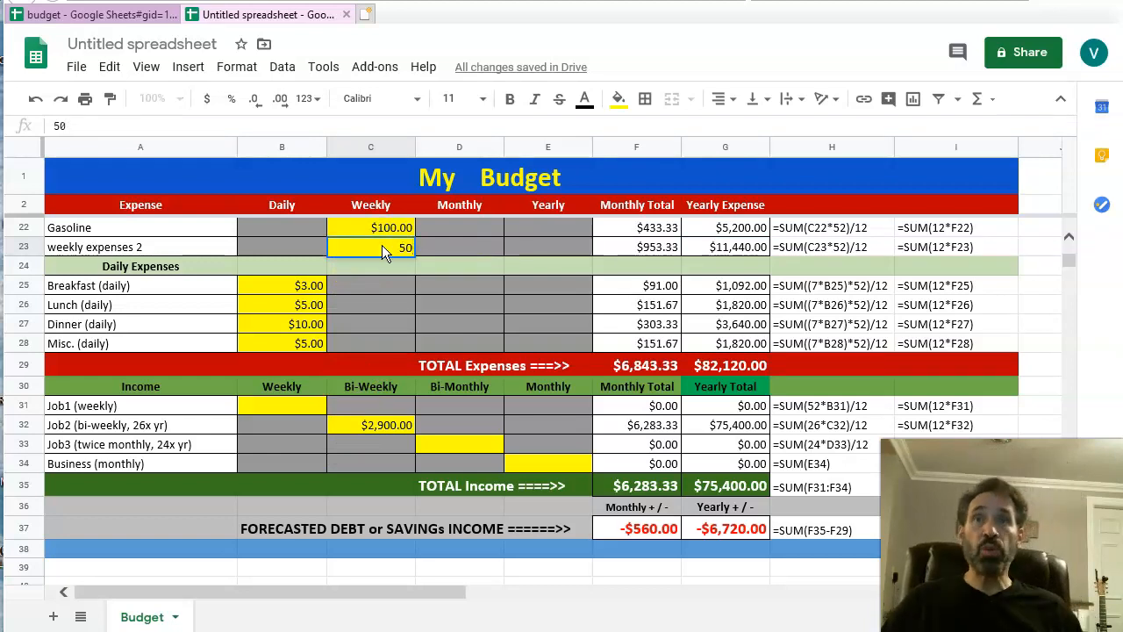
key(Return)
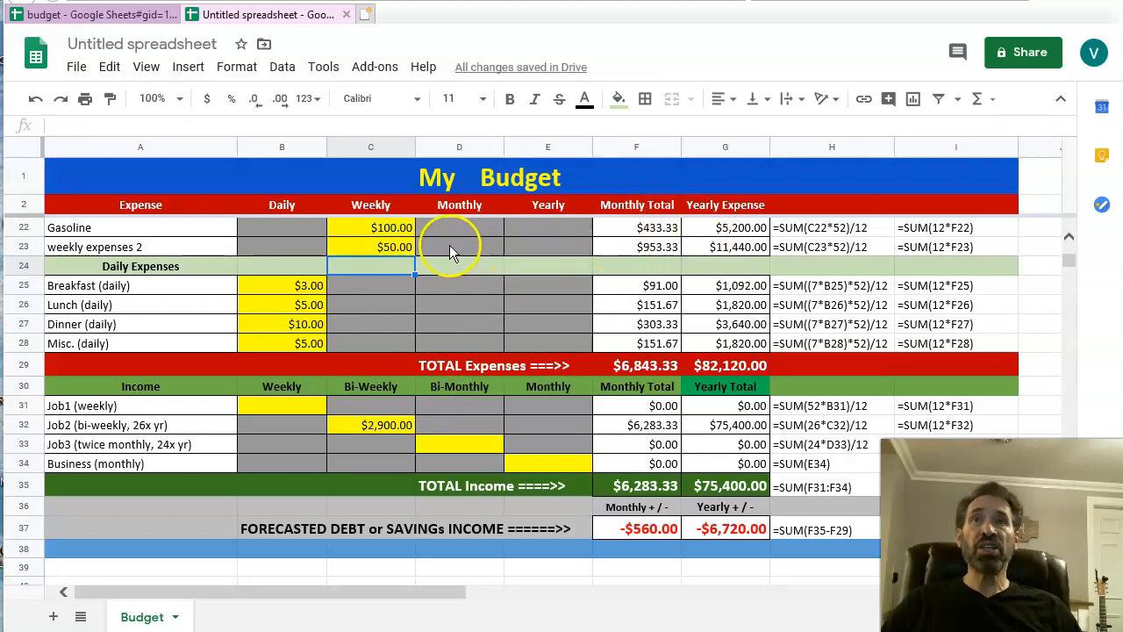
click(546, 246)
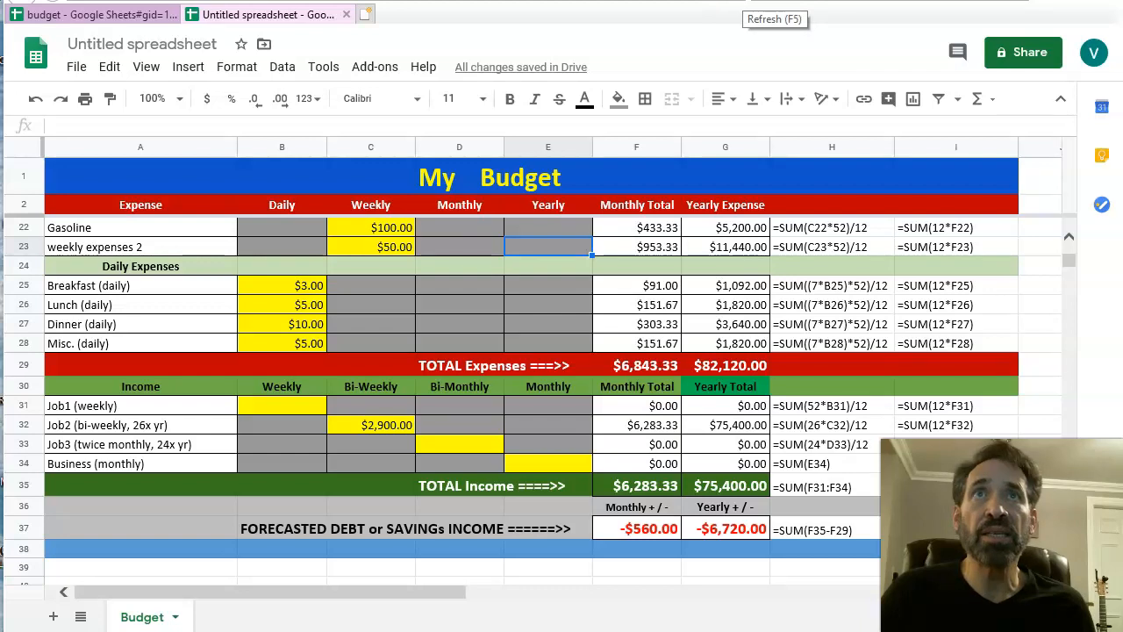
- Reload the spreadsheet to refresh its calculations and review the expense totals and the forecasted debt or savings in row 37
key(F5)
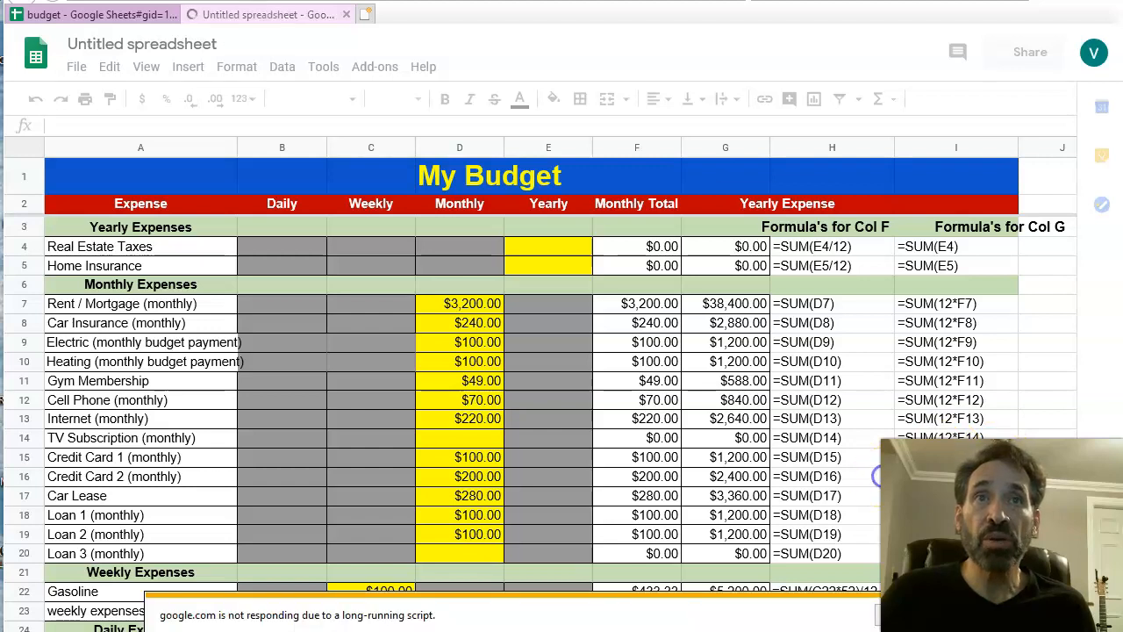
scroll(877, 482, down, 5)
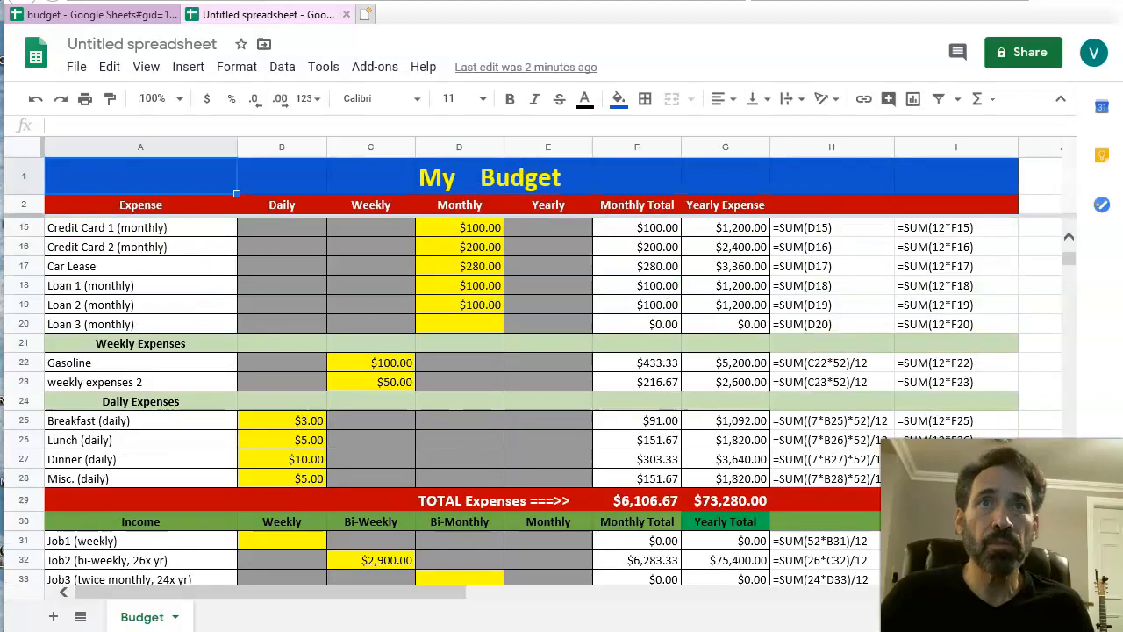
scroll(533, 402, down, 1)
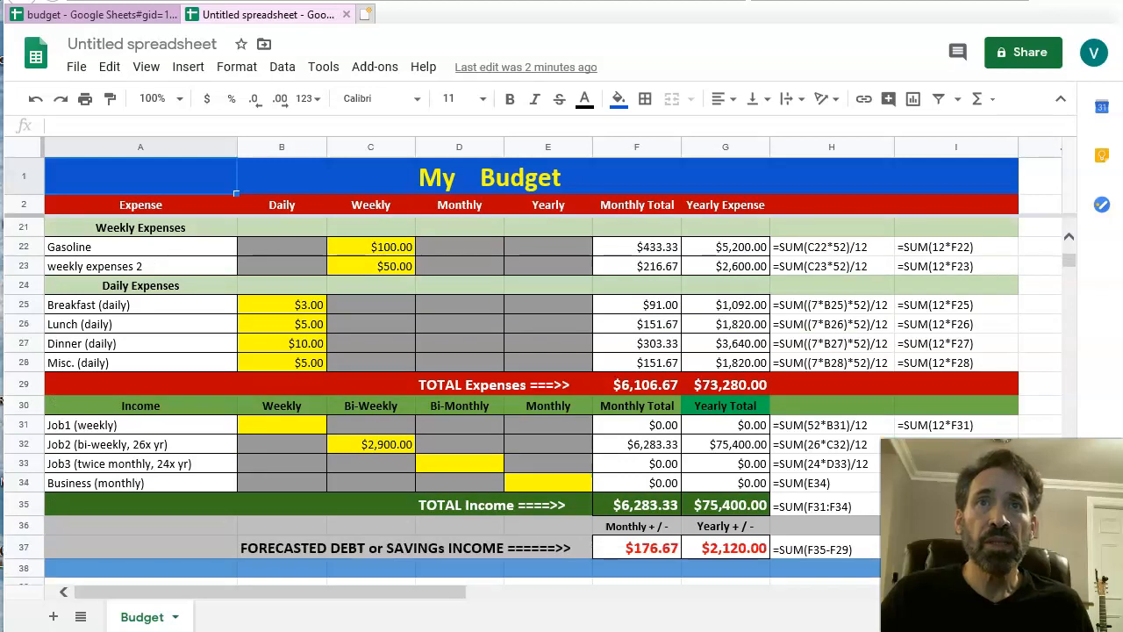
scroll(895, 579, down, 1)
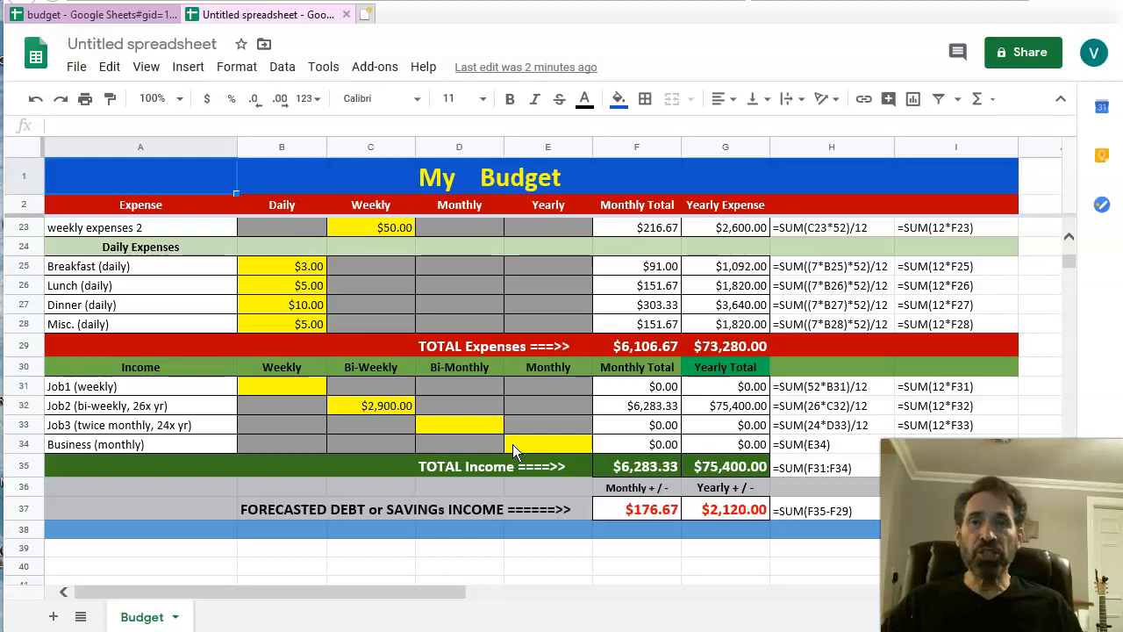
scroll(653, 474, up, 3)
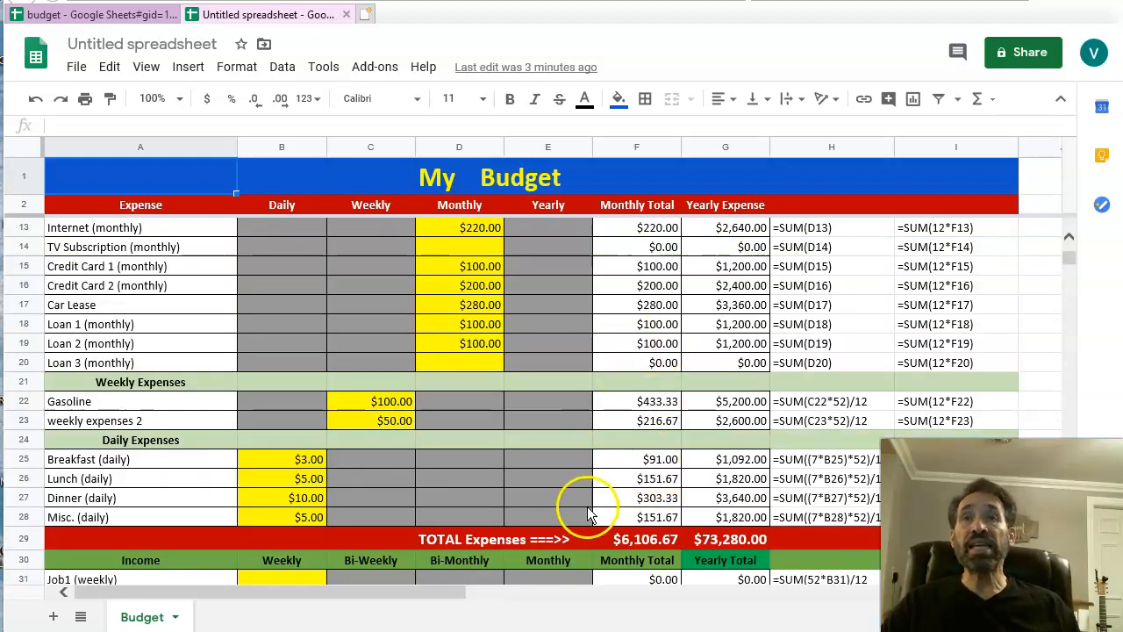